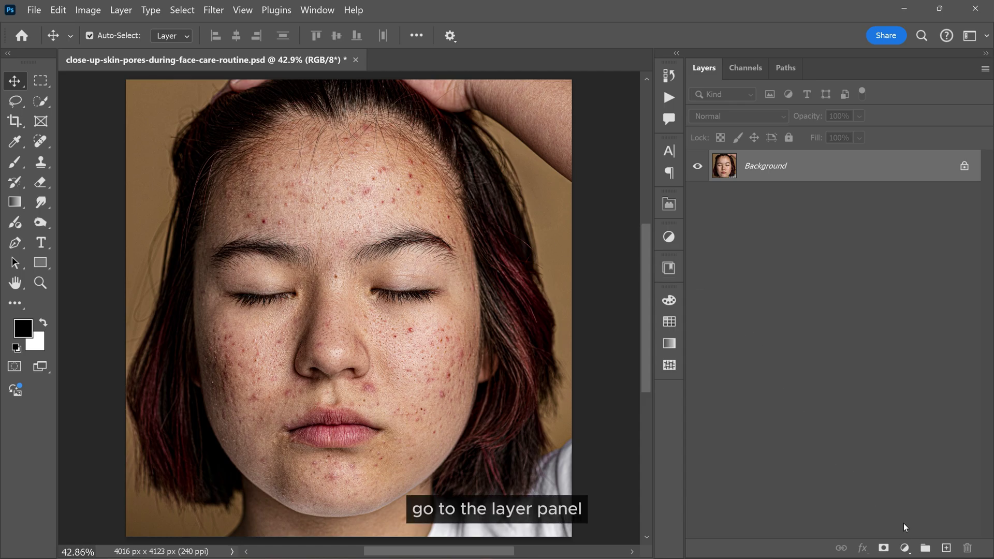
# Add a Black & White adjustment layer with Reds at -137 and Yellows at 223.
pyautogui.click(905, 547)
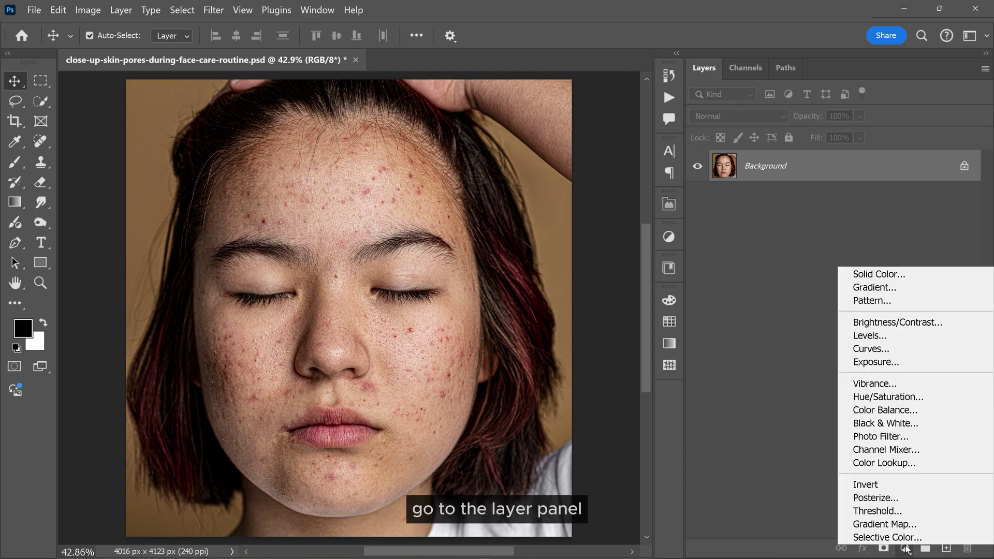
pyautogui.click(883, 423)
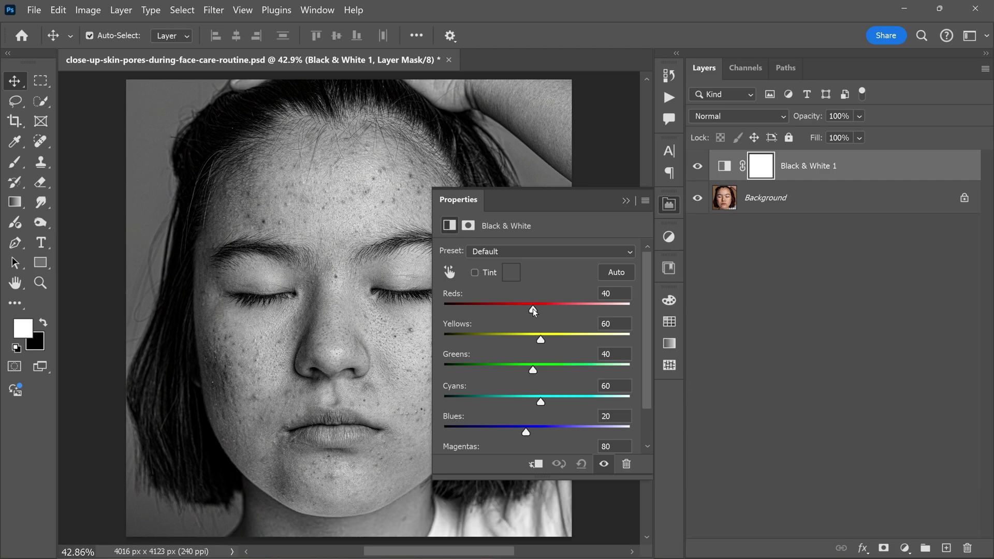
pyautogui.moveTo(532, 308); pyautogui.dragTo(488, 307)
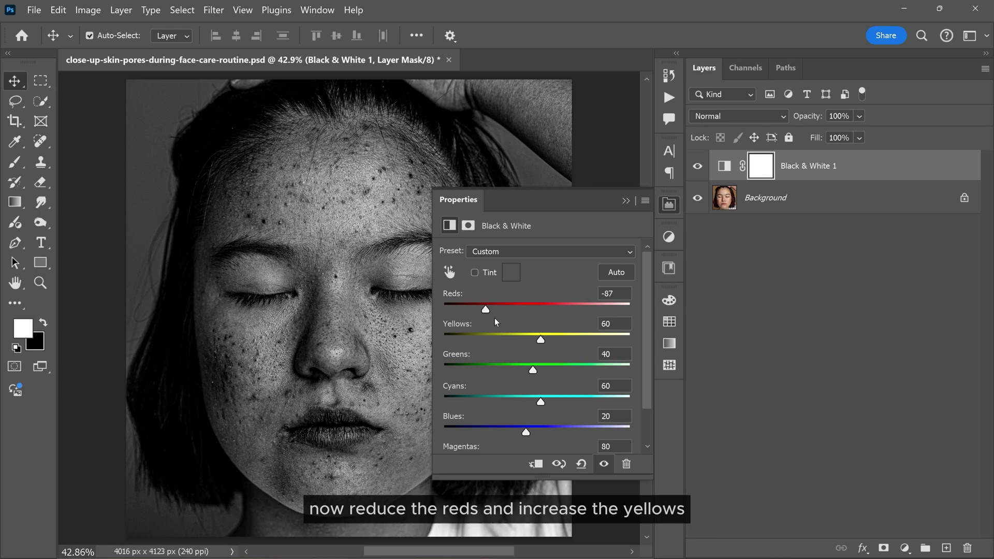
pyautogui.moveTo(541, 340); pyautogui.dragTo(594, 343)
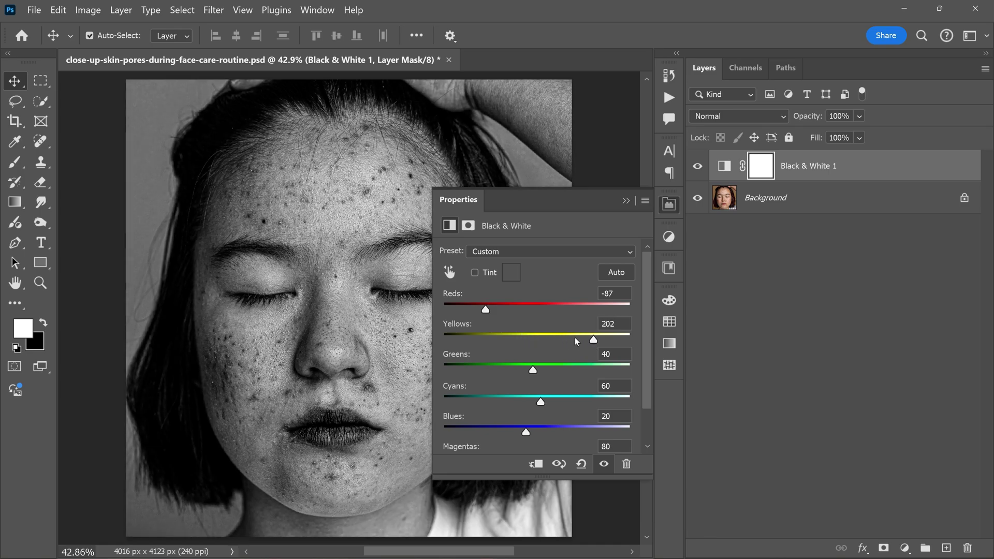
pyautogui.moveTo(486, 309); pyautogui.dragTo(467, 308)
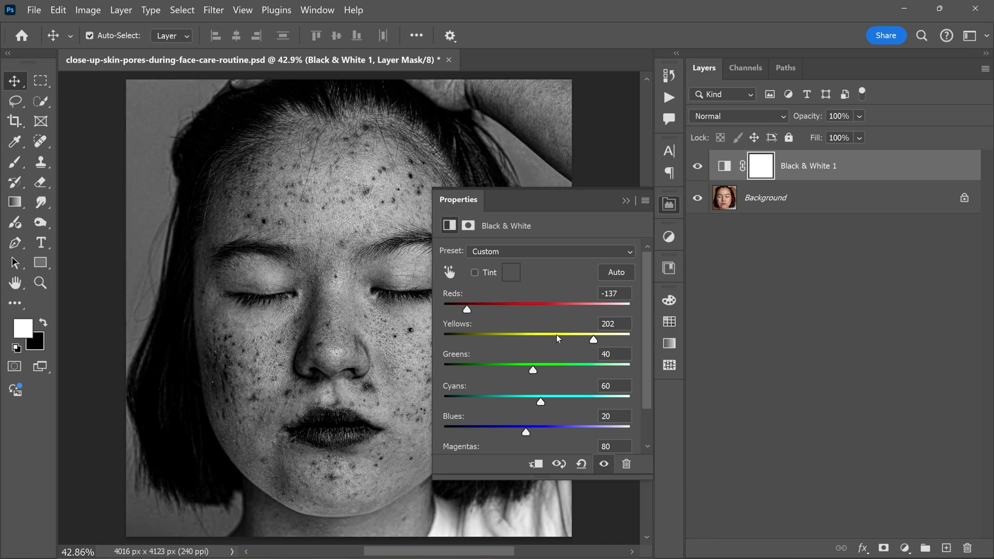
pyautogui.moveTo(598, 341); pyautogui.dragTo(601, 340)
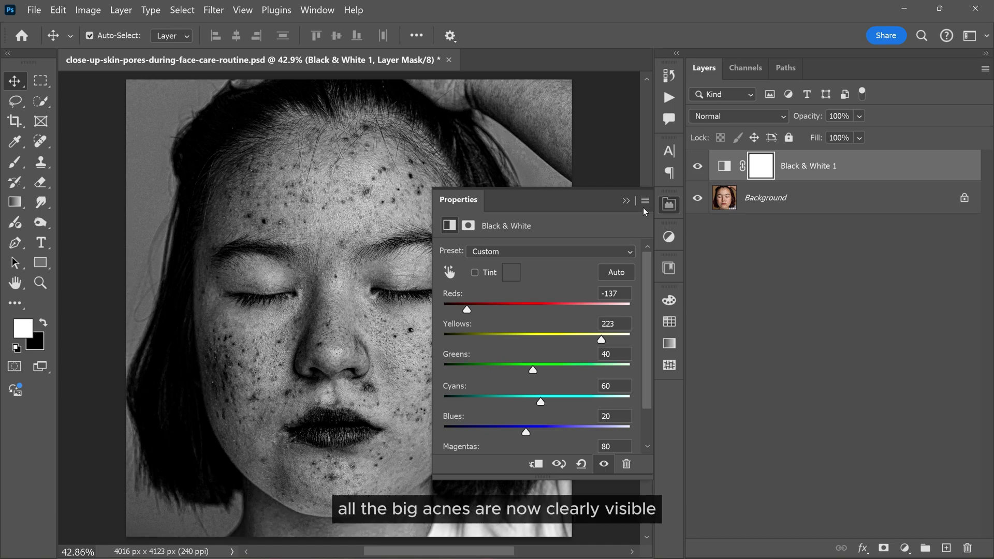
pyautogui.click(668, 205)
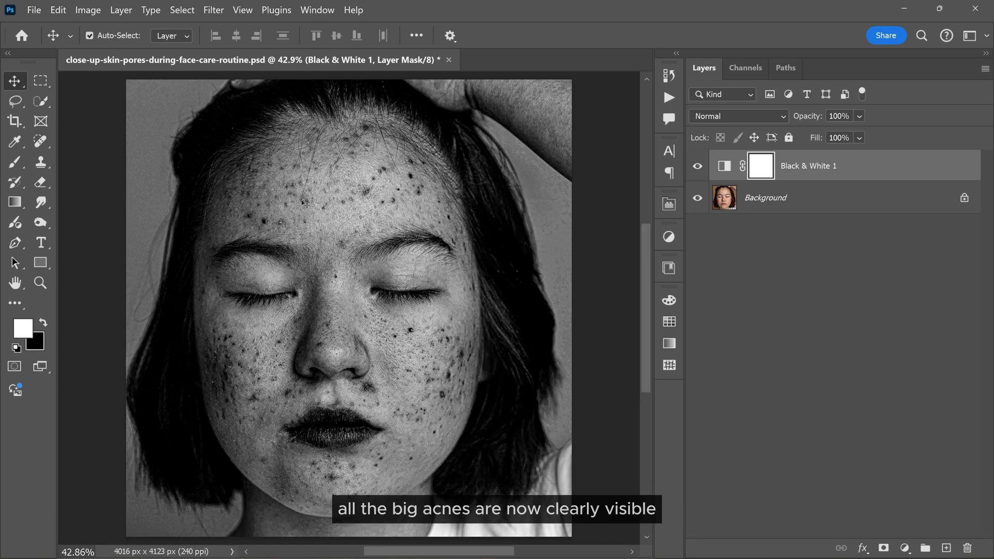
# Create a new empty layer above Background and name it 'remove acne'.
pyautogui.click(786, 195)
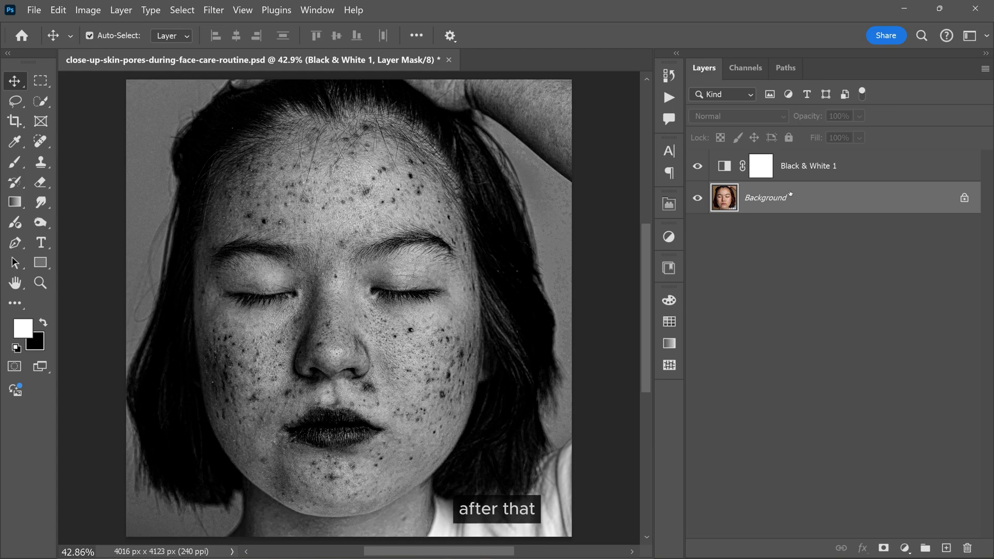
pyautogui.click(947, 547)
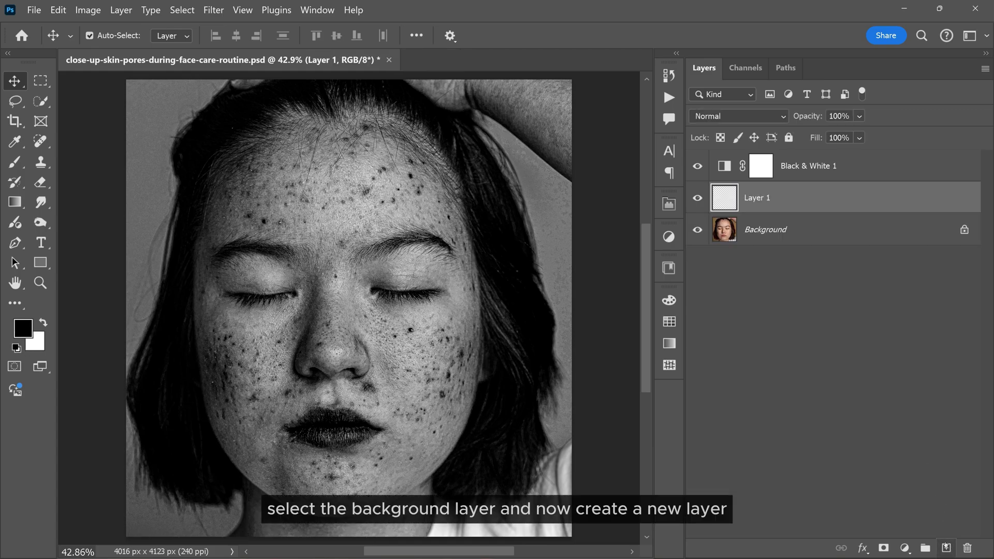
pyautogui.doubleClick(757, 197)
pyautogui.write('remov')
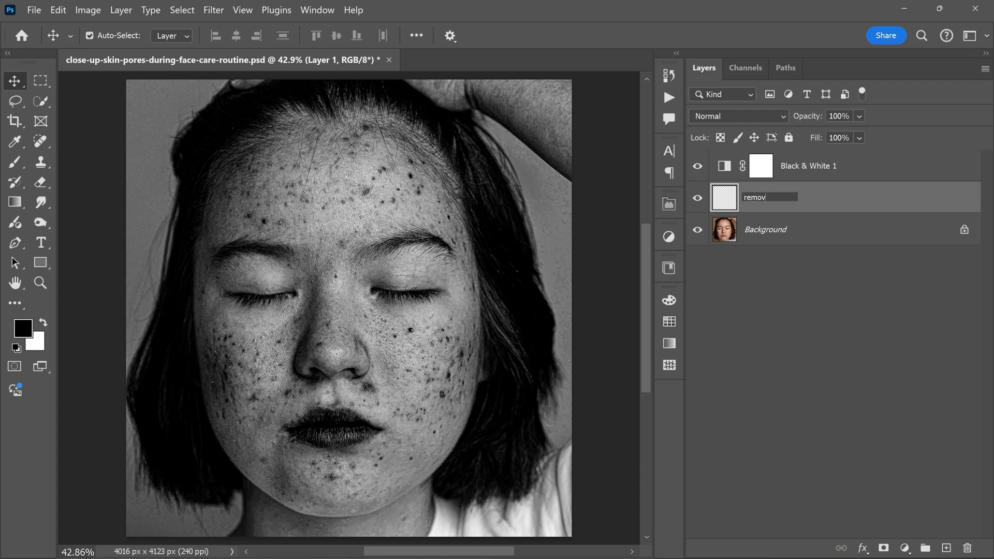
pyautogui.write('e acne')
pyautogui.press('Return')
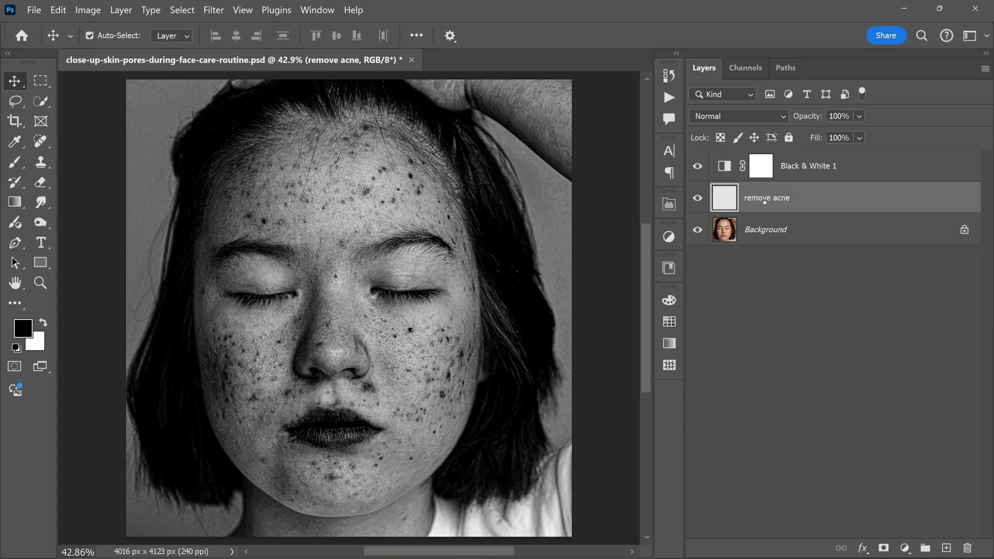
# Switch to the Spot Healing Brush and raise its 60 px brush hardness to 70%.
pyautogui.moveTo(40, 141); pyautogui.dragTo(104, 139)
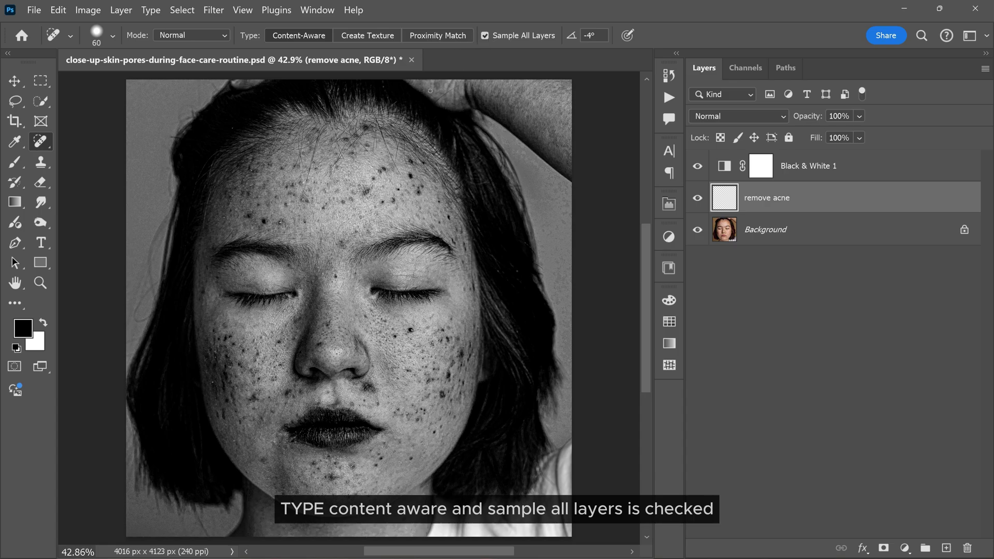
pyautogui.rightClick(309, 211)
pyautogui.moveTo(390, 278); pyautogui.dragTo(430, 284)
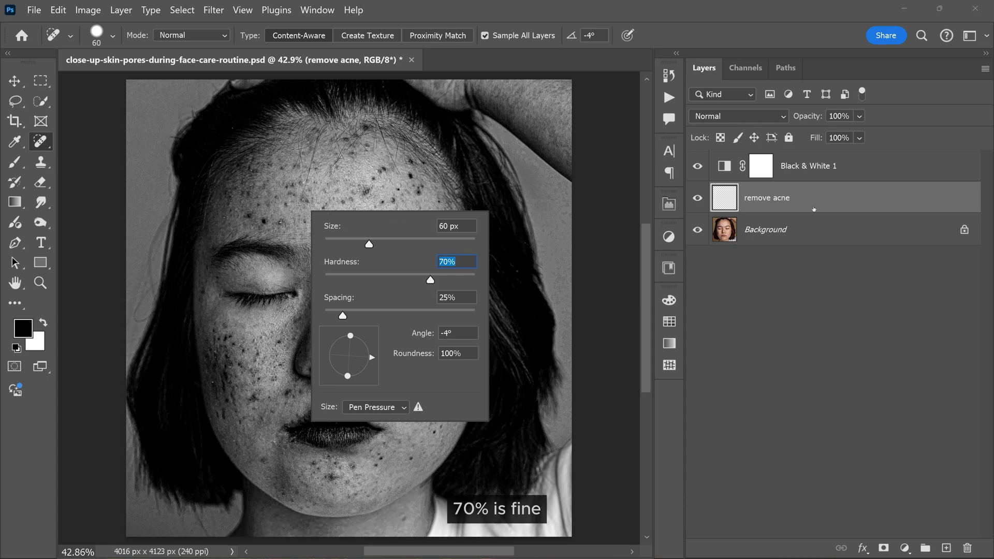
# Heal the dark spots on the image-right cheek and around the nostril.
pyautogui.press('Return')
pyautogui.scroll(5, 396, 326)
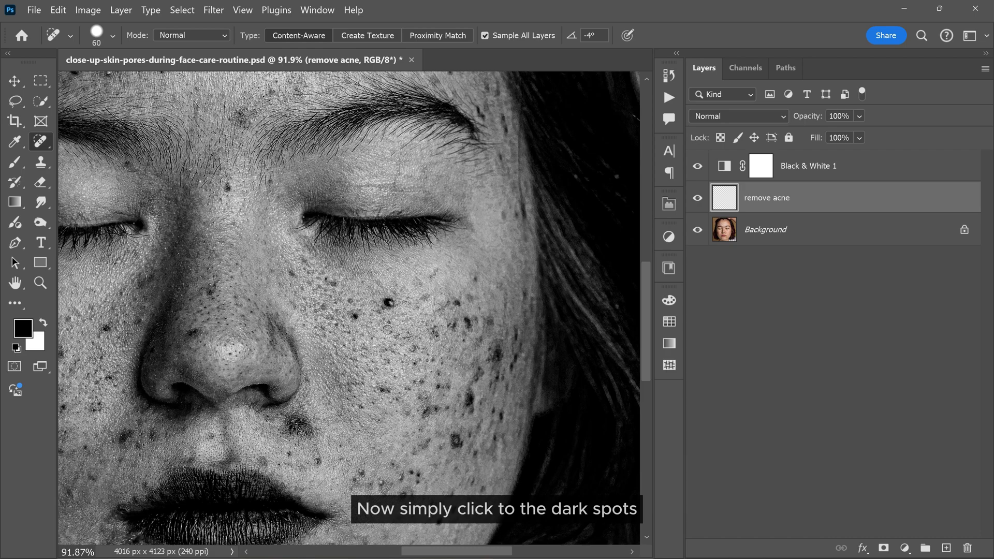
pyautogui.click(388, 303)
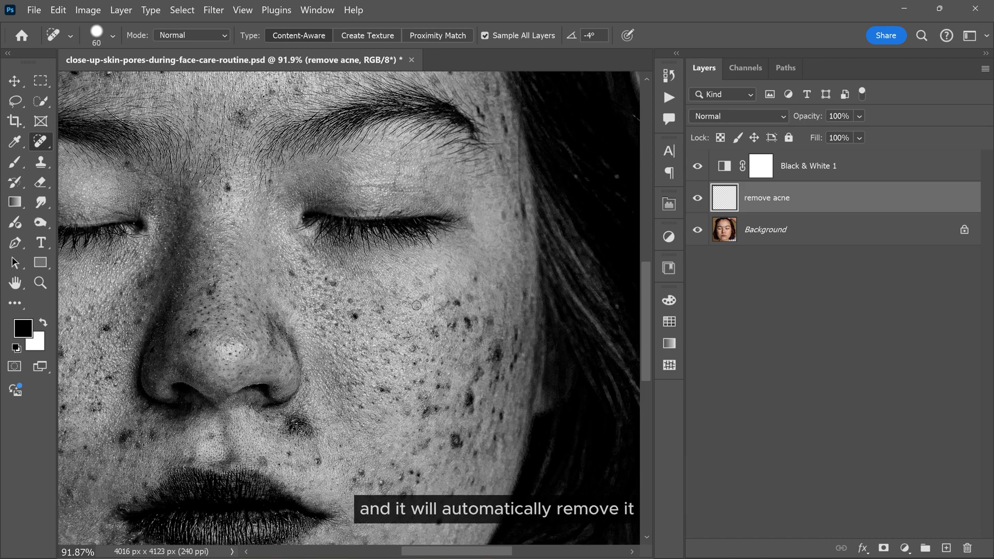
pyautogui.click(433, 331)
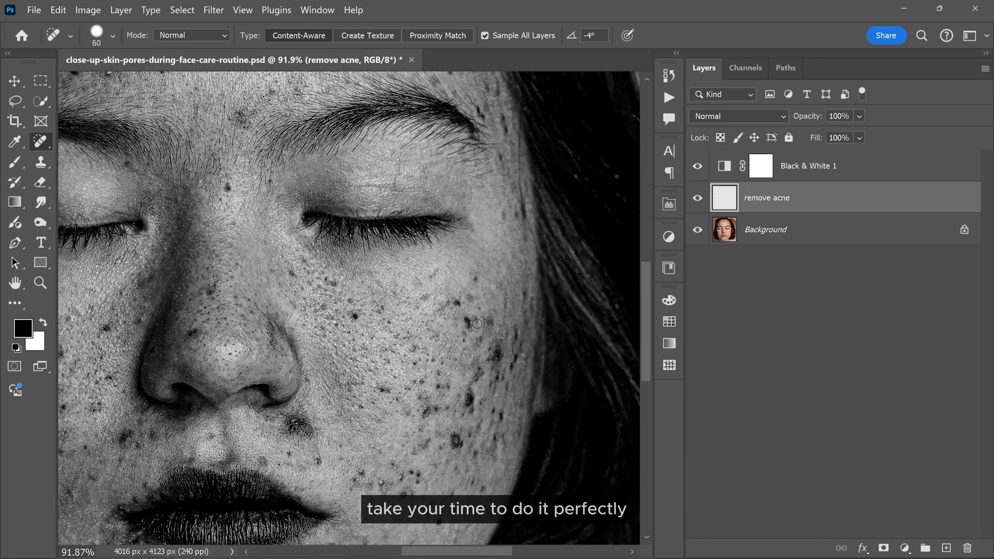
pyautogui.click(499, 346)
pyautogui.click(522, 212)
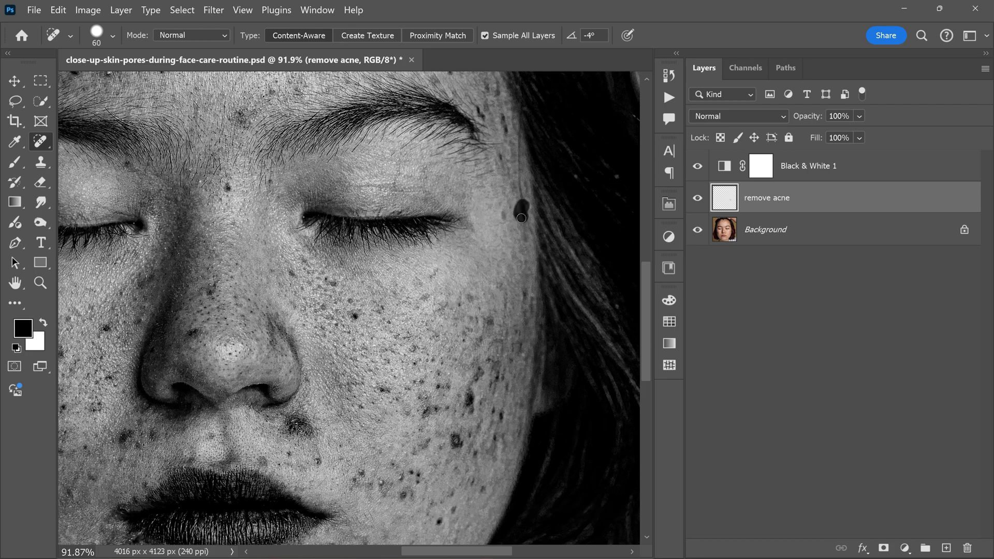
pyautogui.click(503, 305)
pyautogui.click(495, 383)
pyautogui.click(471, 401)
pyautogui.click(458, 440)
pyautogui.click(431, 412)
pyautogui.moveTo(430, 412); pyautogui.dragTo(477, 339)
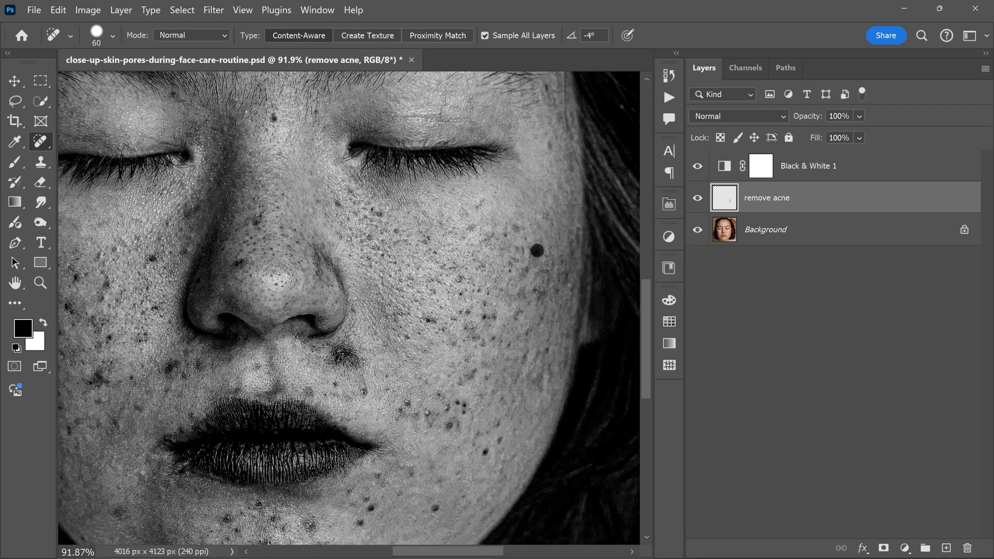
pyautogui.click(341, 360)
pyautogui.moveTo(219, 379)
pyautogui.mouseDown()
pyautogui.moveTo(236, 333)
pyautogui.moveTo(282, 288)
pyautogui.moveTo(347, 276)
pyautogui.moveTo(374, 254)
pyautogui.mouseUp()
# Heal the dark spots and streaks on the image-left cheek near its edge.
pyautogui.scroll(3, 374, 255)
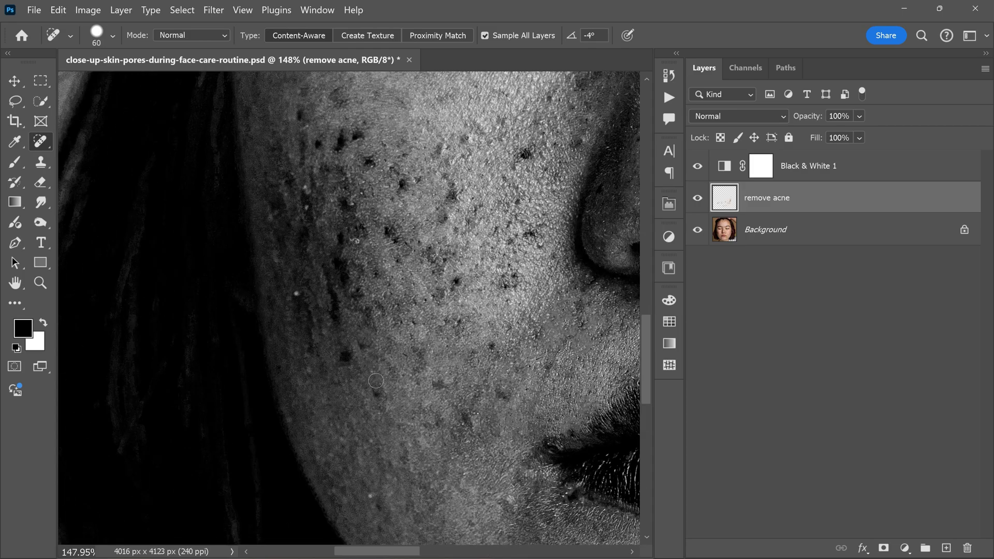
pyautogui.click(362, 204)
pyautogui.click(461, 266)
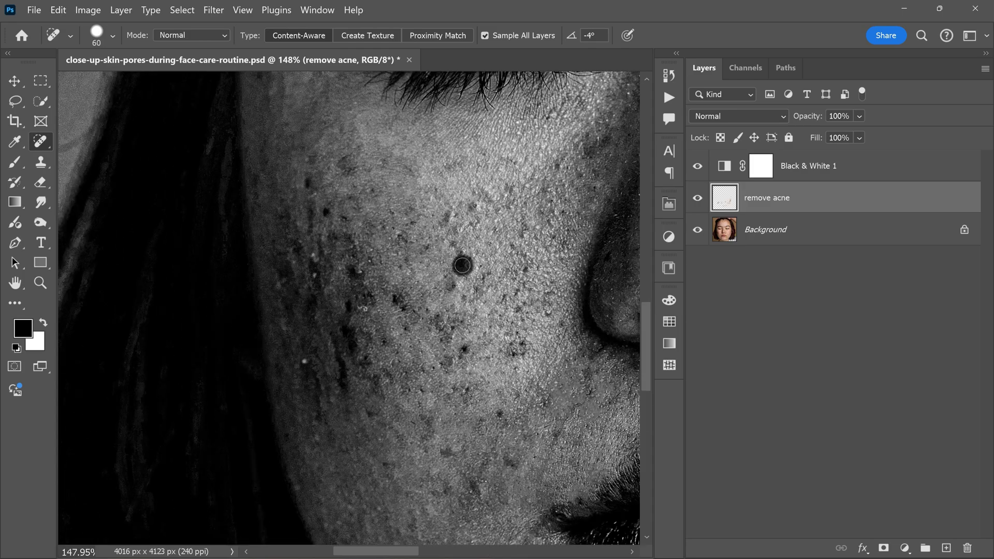
pyautogui.click(310, 204)
pyautogui.scroll(4, 375, 273)
pyautogui.click(377, 317)
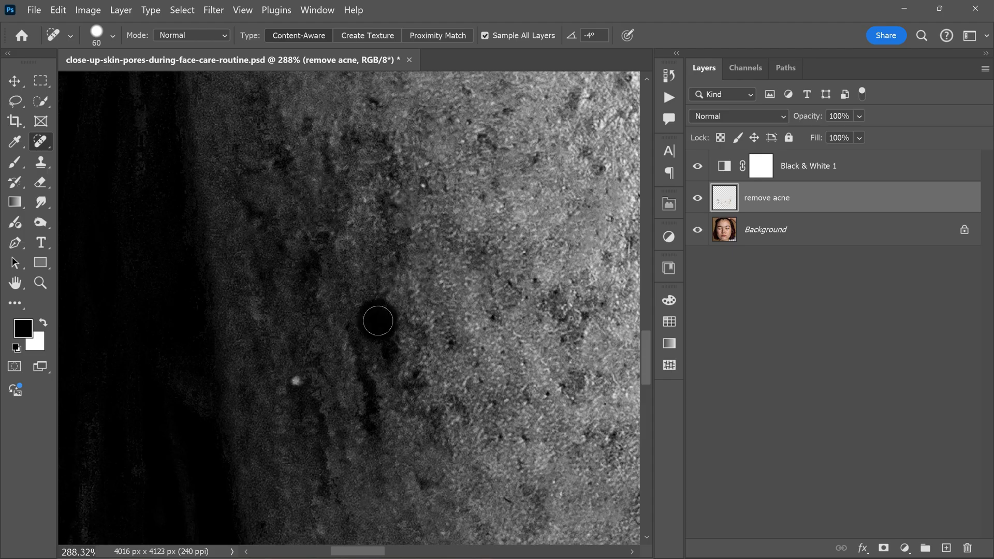
pyautogui.click(370, 422)
pyautogui.click(419, 382)
pyautogui.scroll(-4, 420, 382)
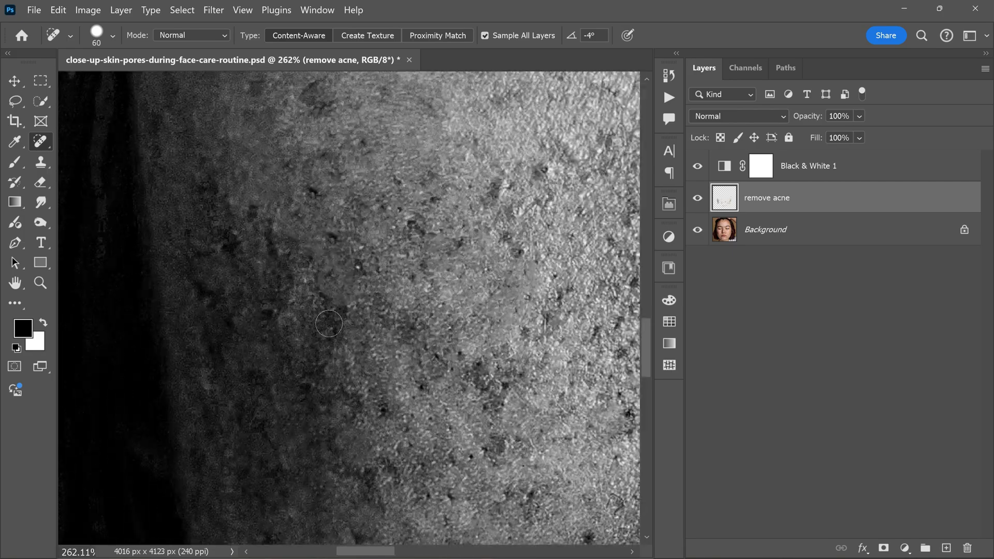
# Heal the dark spots on the forehead.
pyautogui.moveTo(570, 233); pyautogui.dragTo(331, 321)
pyautogui.moveTo(518, 331); pyautogui.dragTo(467, 300)
pyautogui.scroll(-2, 468, 300)
pyautogui.scroll(5, 468, 300)
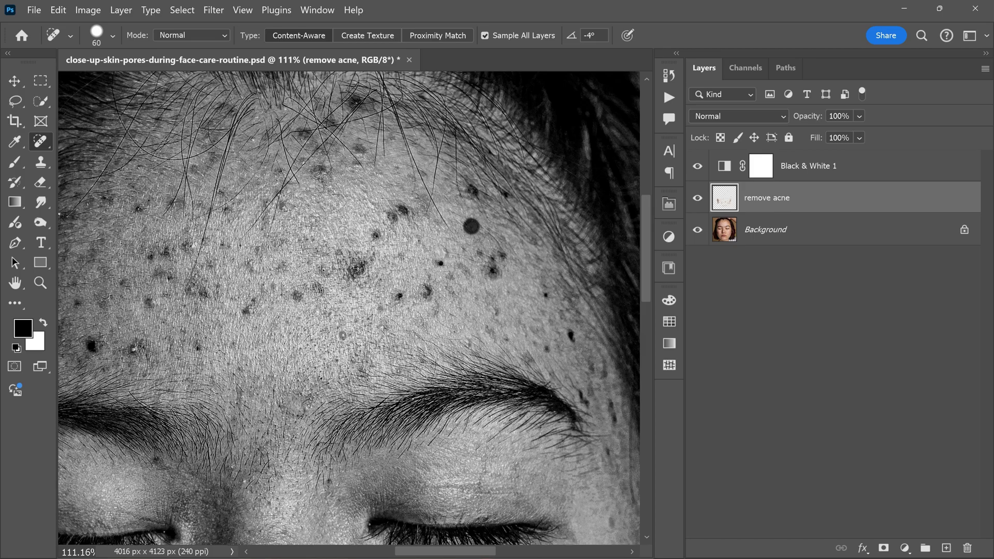
pyautogui.click(593, 389)
pyautogui.click(429, 295)
pyautogui.click(472, 193)
# Heal a last spot on the right cheek, then toggle remove acne off and on to compare.
pyautogui.hscroll(-4, 232, 321)
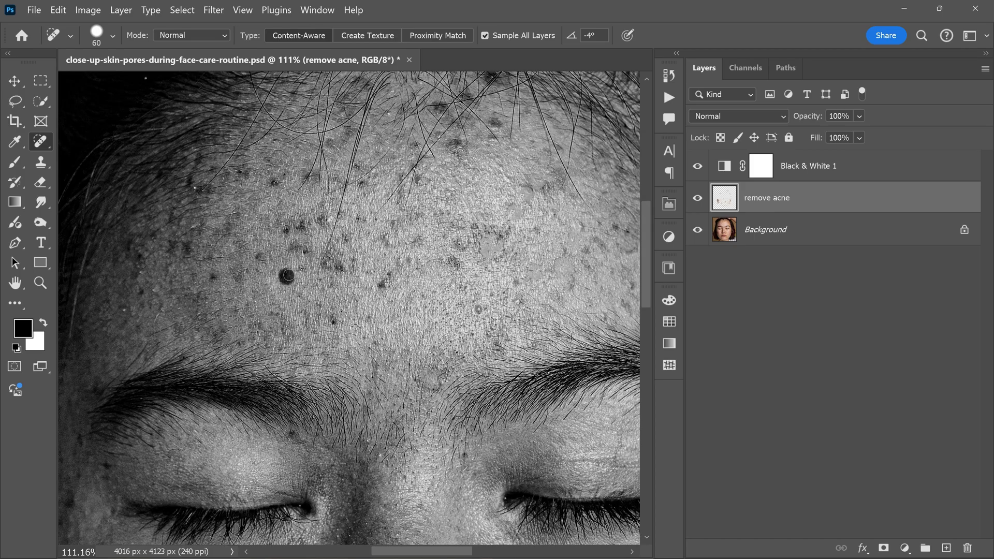
pyautogui.scroll(-3, 253, 266)
pyautogui.hscroll(4, 249, 369)
pyautogui.scroll(6, 233, 202)
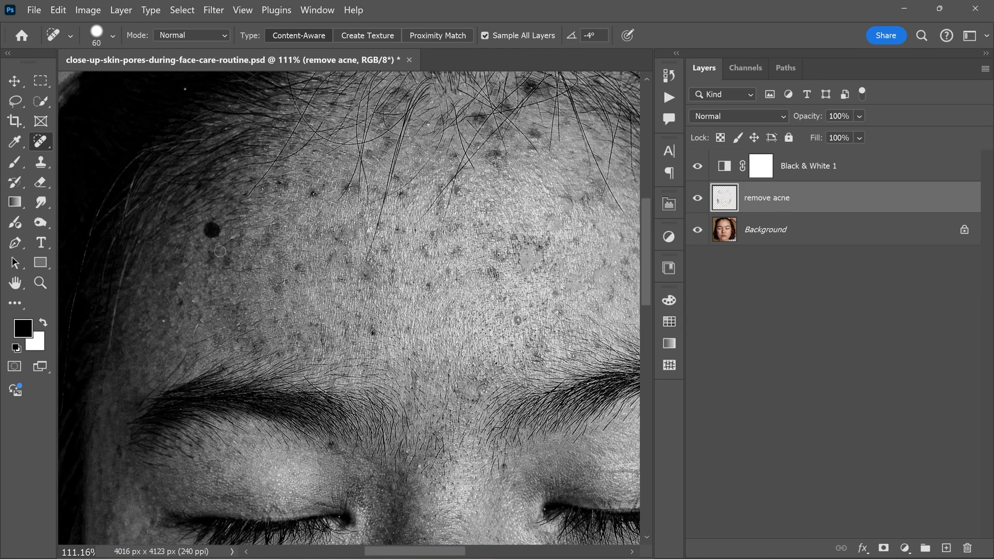
pyautogui.scroll(-2, 233, 202)
pyautogui.scroll(-5, 348, 308)
pyautogui.hscroll(-1, 348, 308)
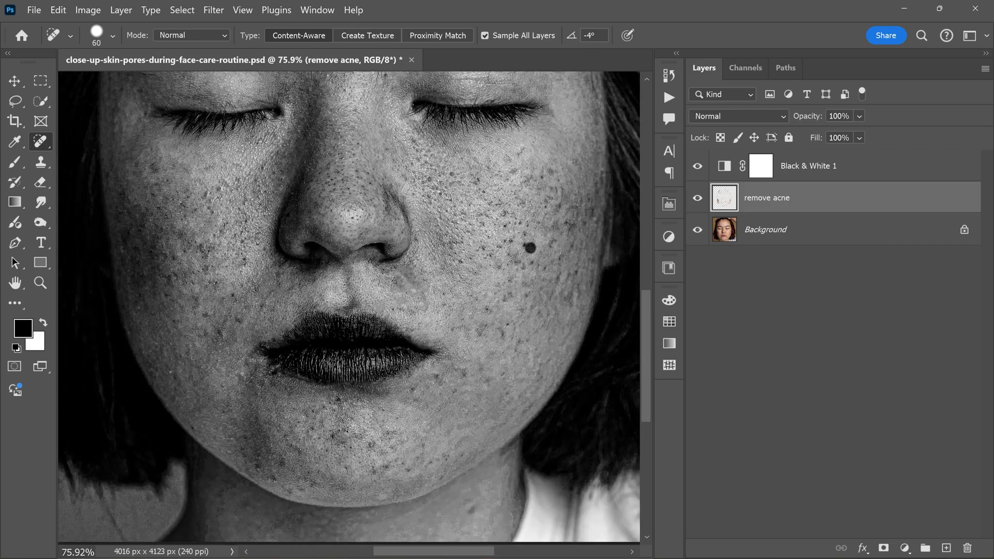
pyautogui.click(530, 248)
pyautogui.scroll(-1, 389, 433)
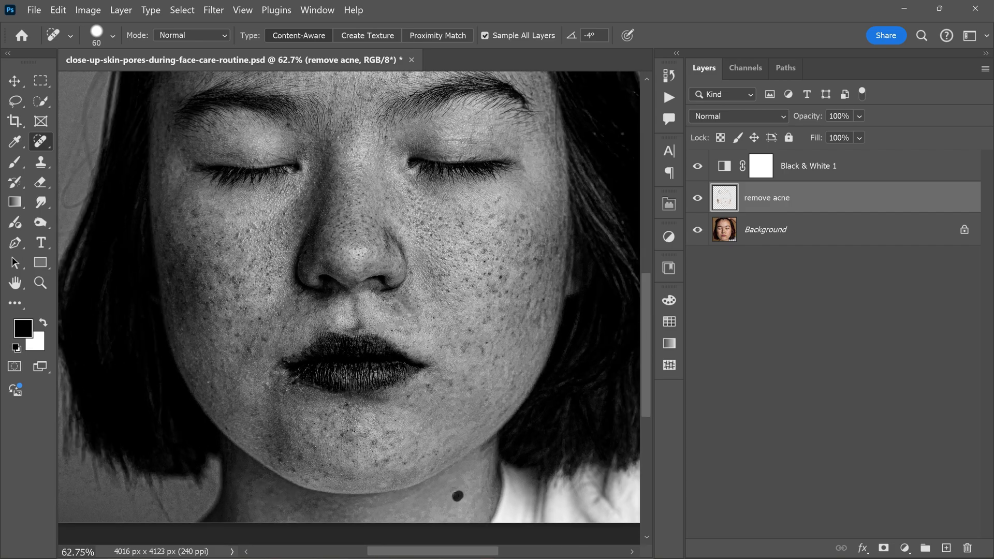
pyautogui.scroll(-1, 455, 491)
pyautogui.scroll(1, 386, 311)
pyautogui.scroll(1, 385, 312)
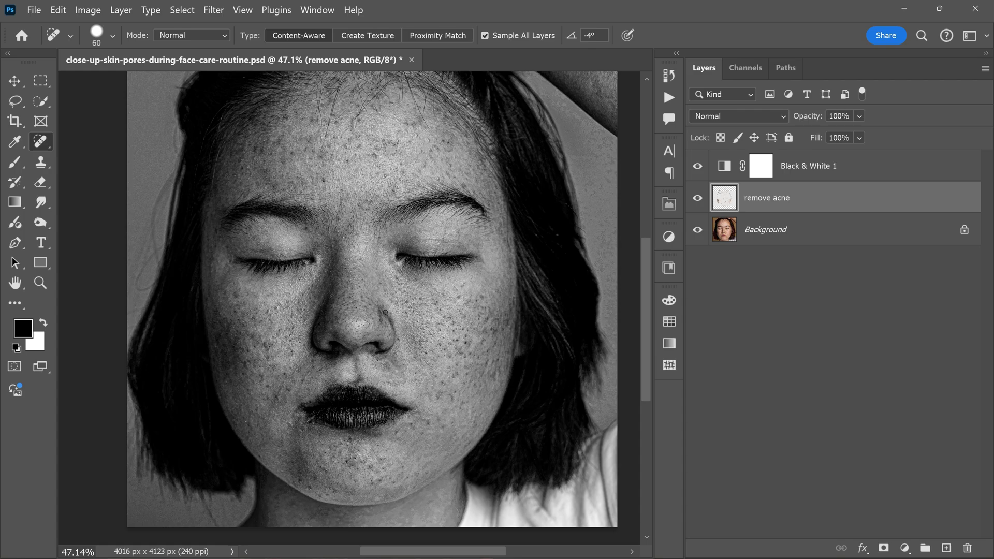
pyautogui.click(699, 198)
pyautogui.click(698, 198)
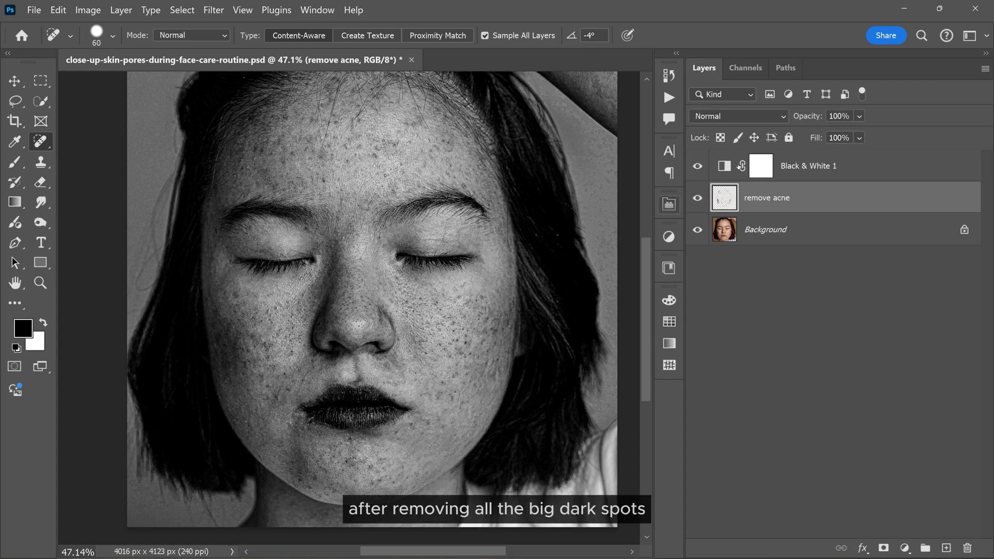
# Delete the Black & White 1 adjustment and toggle remove acne's visibility to compare in colour.
pyautogui.moveTo(845, 166); pyautogui.dragTo(966, 547)
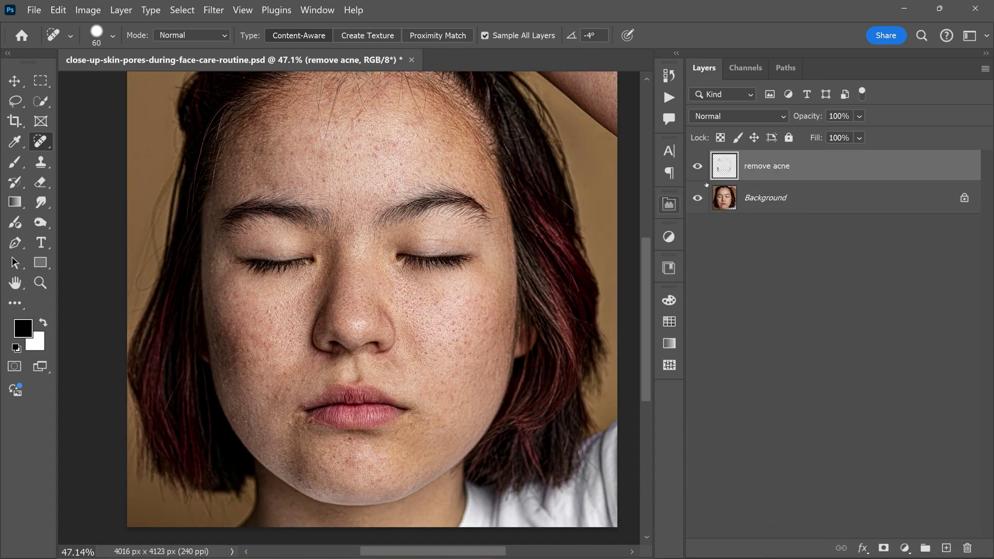
pyautogui.click(697, 166)
pyautogui.click(697, 166)
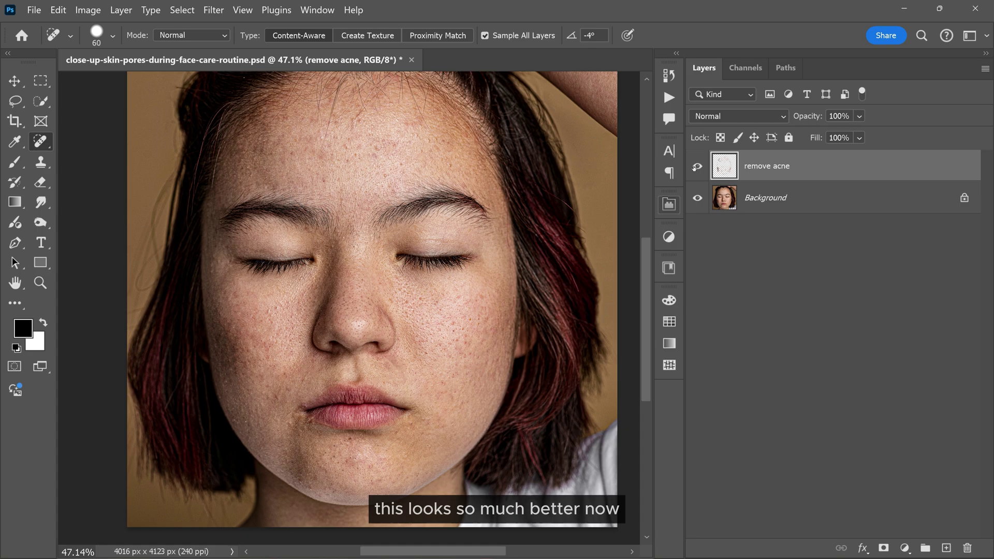
pyautogui.click(698, 166)
pyautogui.click(697, 166)
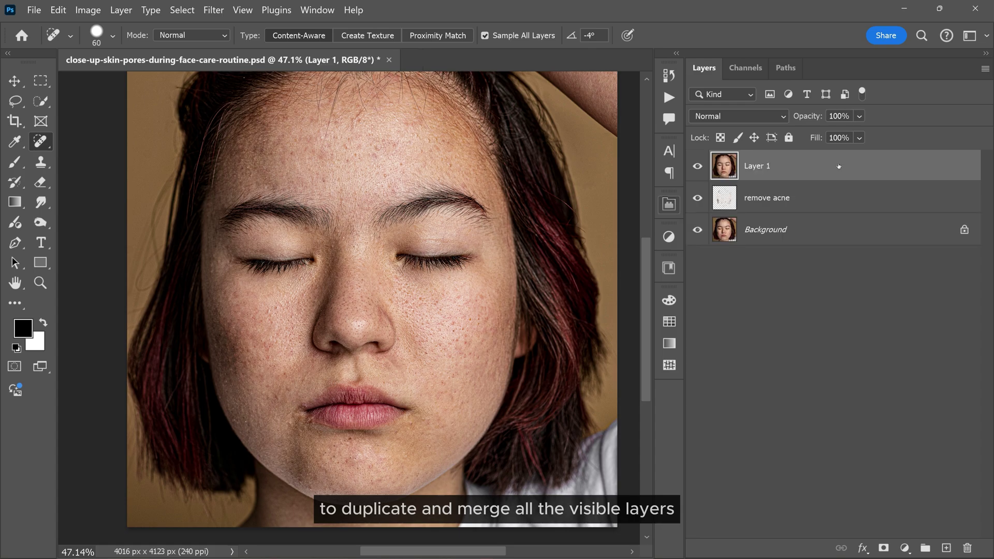
# Rename the merged Layer 1 to 'skin softening'.
pyautogui.doubleClick(755, 170)
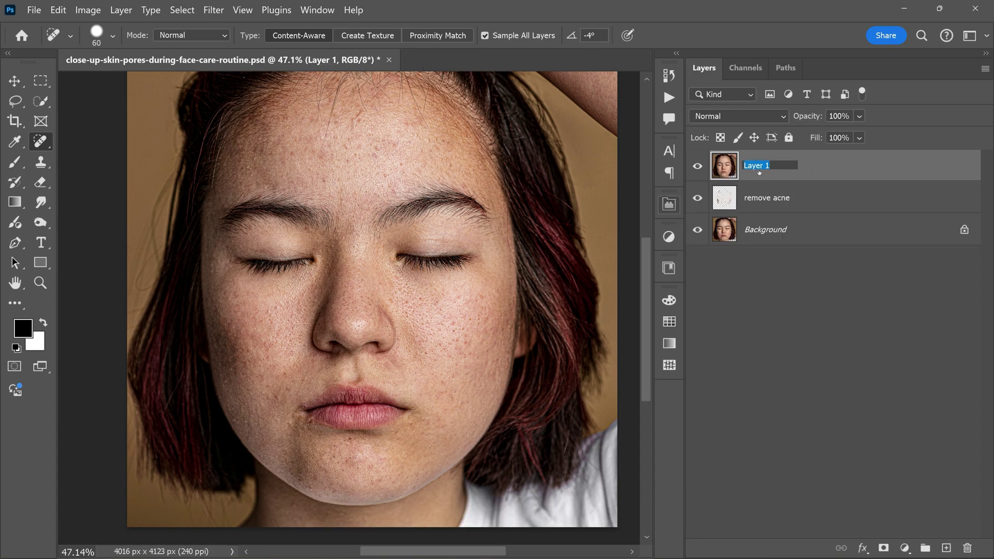
pyautogui.write('skin softening')
pyautogui.press('Return')
# Convert the skin softening layer into a smart object via its context menu.
pyautogui.rightClick(804, 166)
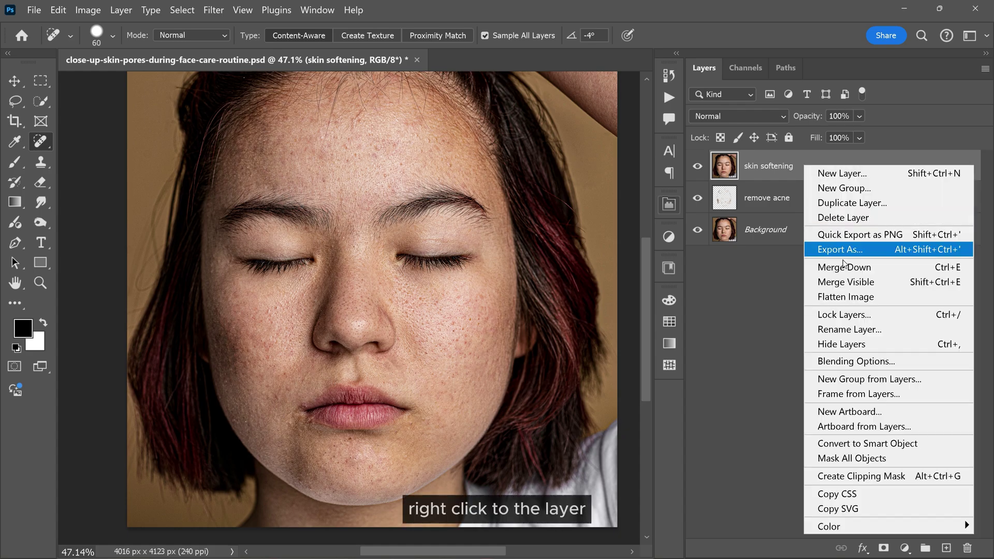
pyautogui.click(851, 444)
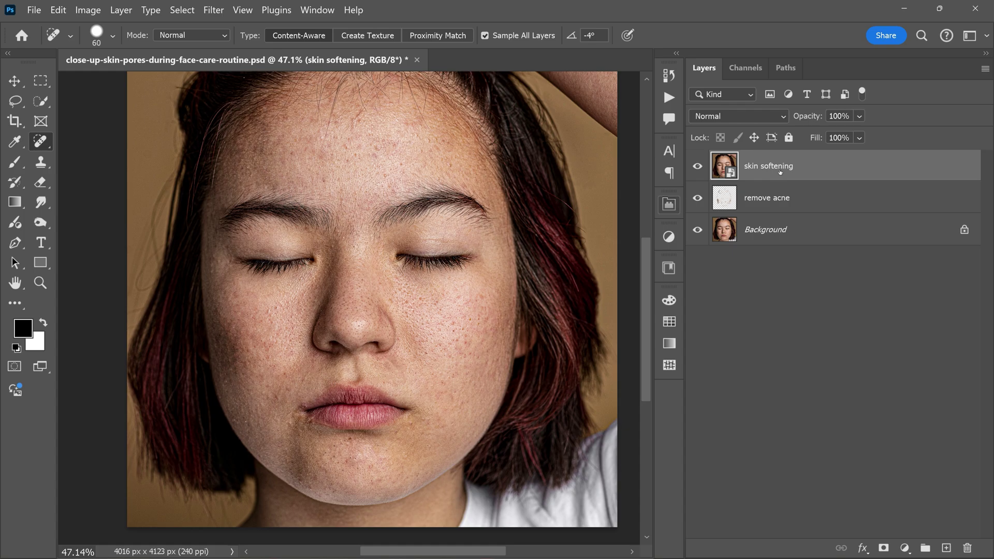
pyautogui.click(729, 116)
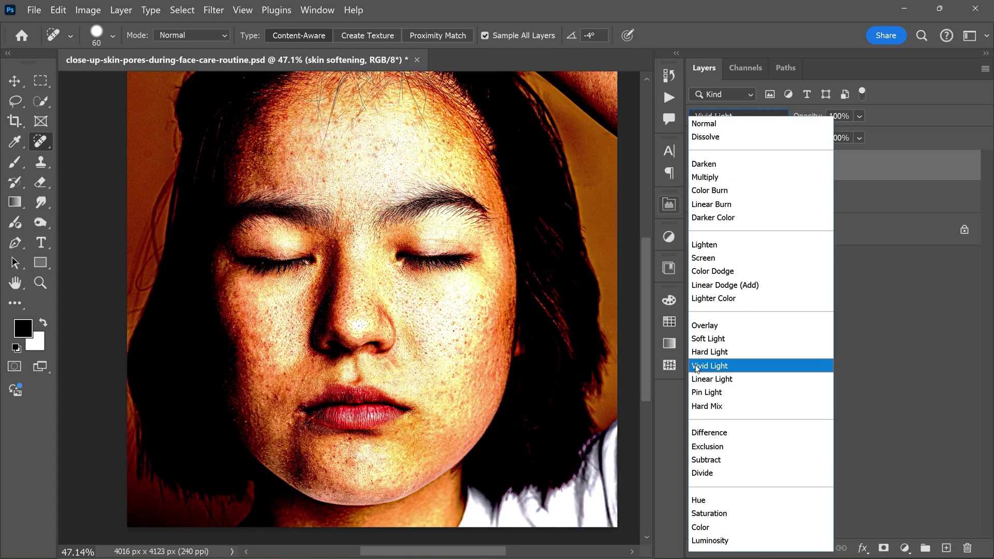
# Blend skin softening in Vivid Light, invert it with Ctrl+I, and apply High Pass at radius 50.
pyautogui.click(723, 366)
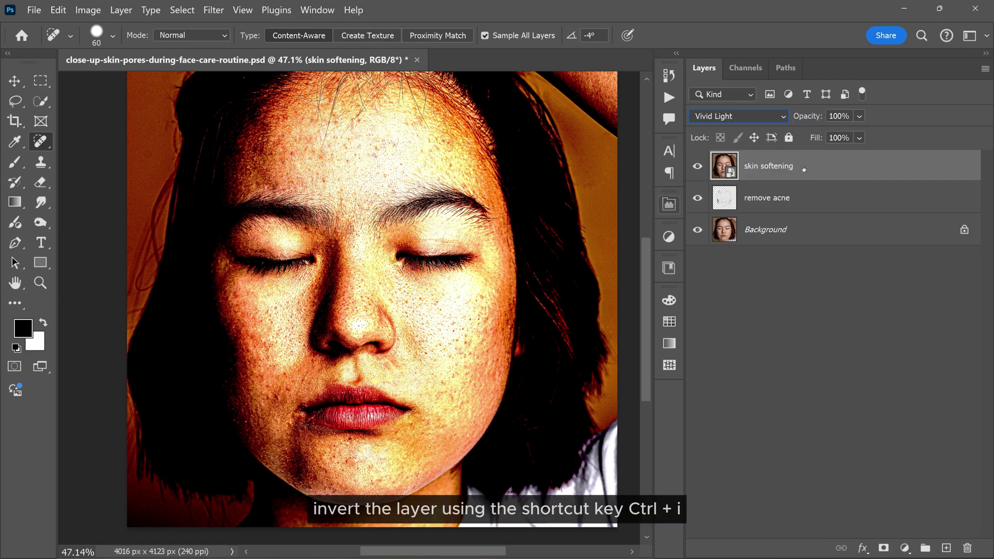
pyautogui.hotkey('ctrl', 'i')
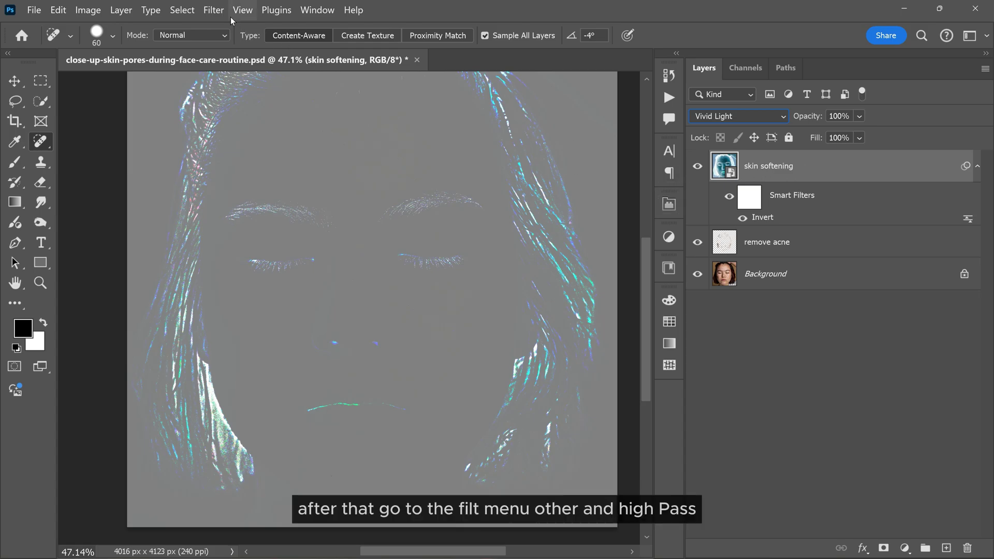
pyautogui.click(215, 10)
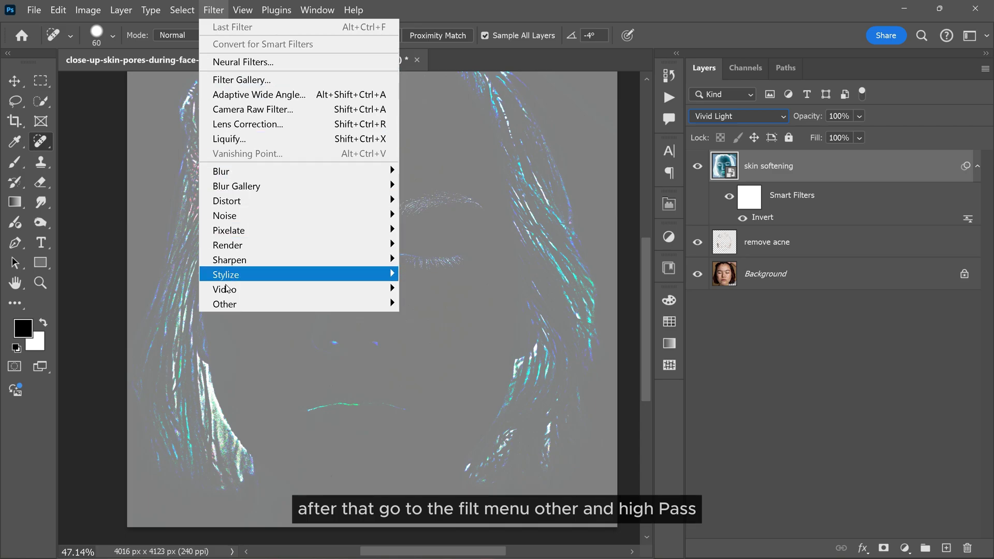
pyautogui.moveTo(226, 305)
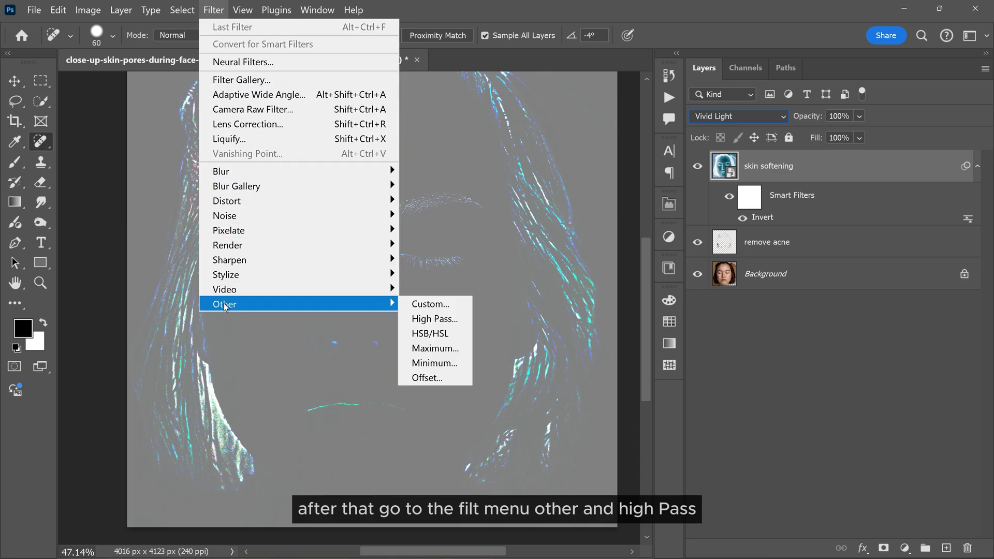
pyautogui.click(429, 320)
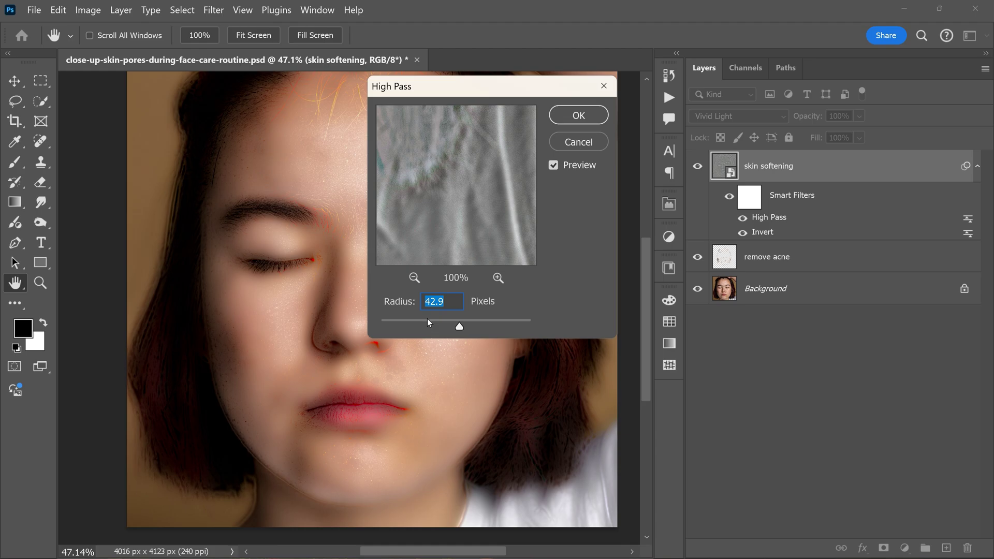
pyautogui.moveTo(496, 101); pyautogui.dragTo(597, 87)
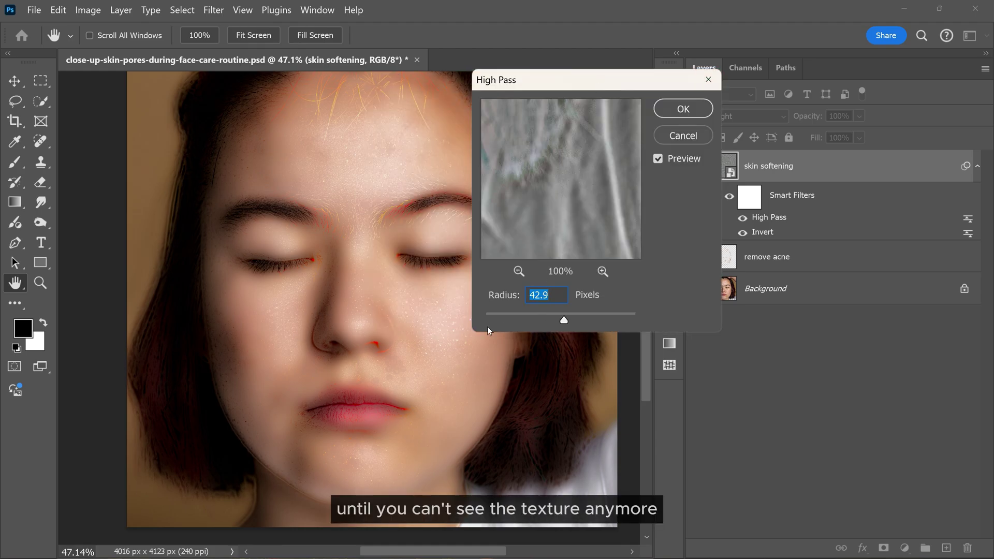
pyautogui.moveTo(563, 320)
pyautogui.mouseDown()
pyautogui.moveTo(535, 318)
pyautogui.moveTo(568, 319)
pyautogui.mouseUp()
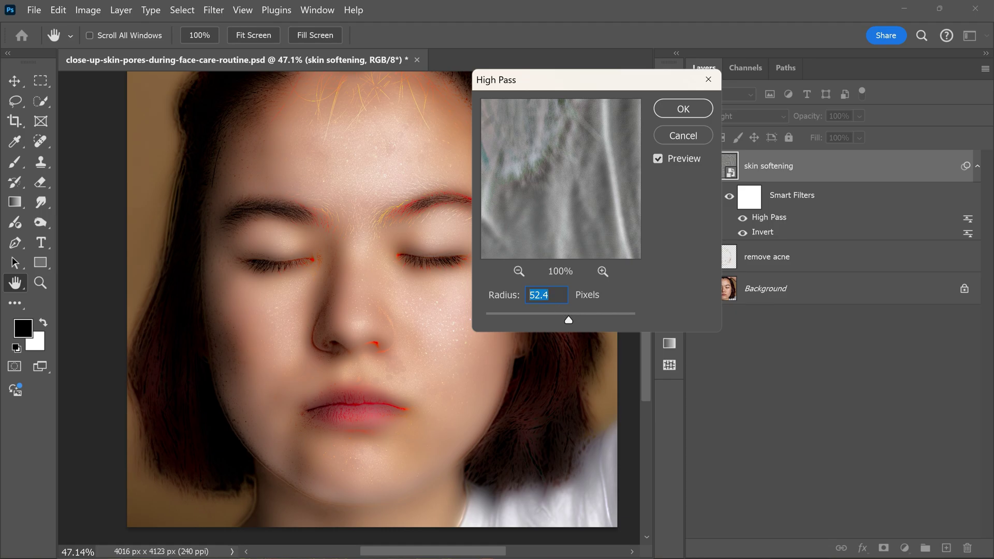
pyautogui.write('50')
pyautogui.click(689, 107)
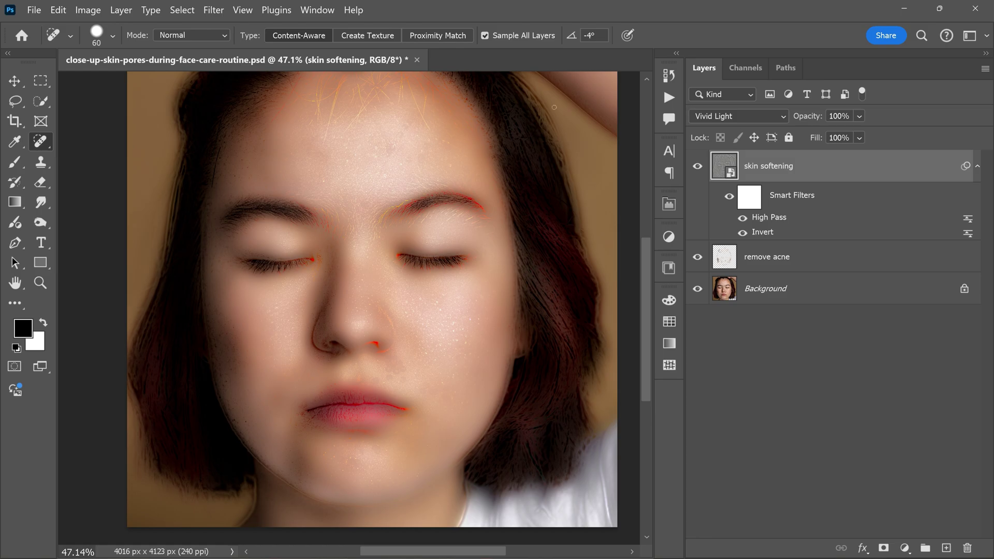
# Add a Gaussian Blur smart filter with a radius of 9 pixels.
pyautogui.click(213, 10)
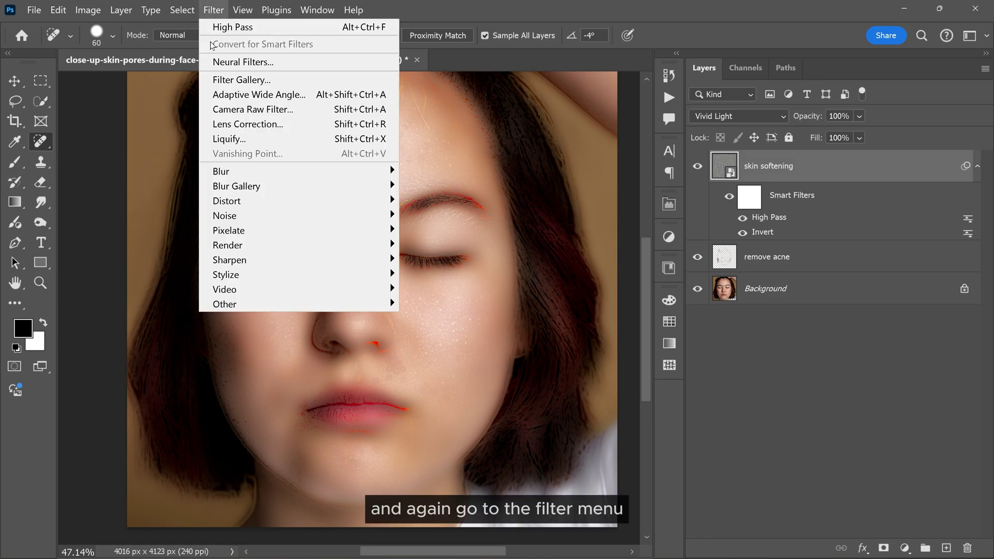
pyautogui.moveTo(225, 168)
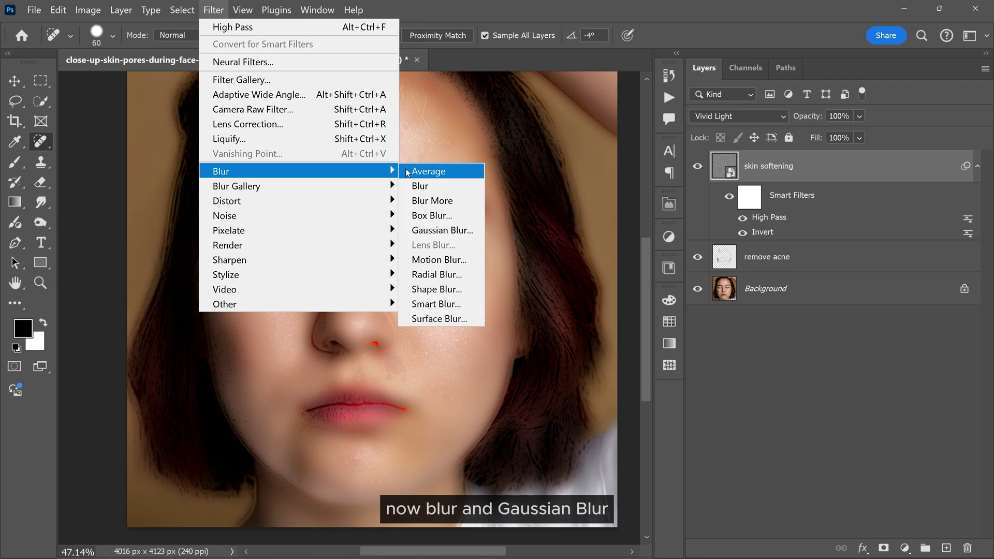
pyautogui.click(430, 232)
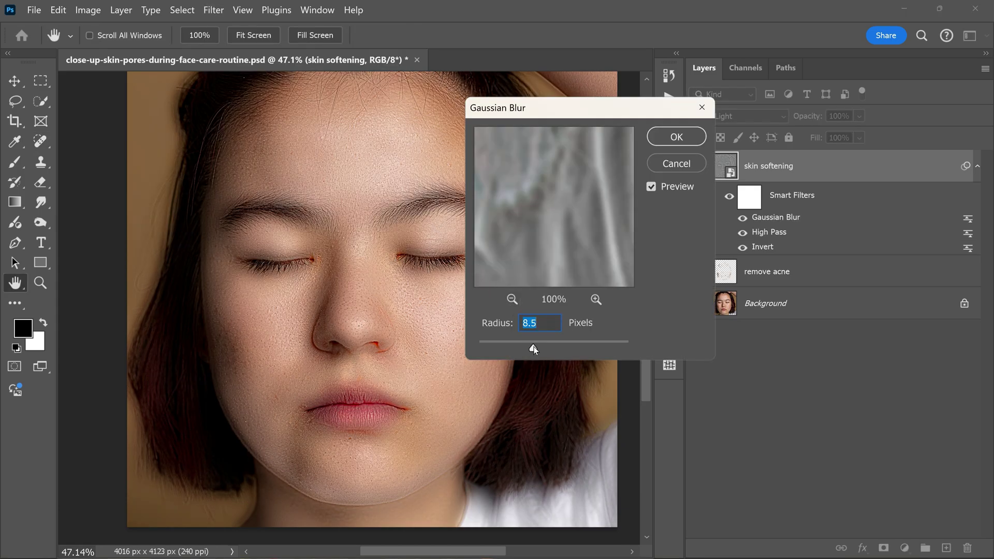
pyautogui.moveTo(522, 350); pyautogui.dragTo(537, 345)
pyautogui.write('9')
pyautogui.click(666, 137)
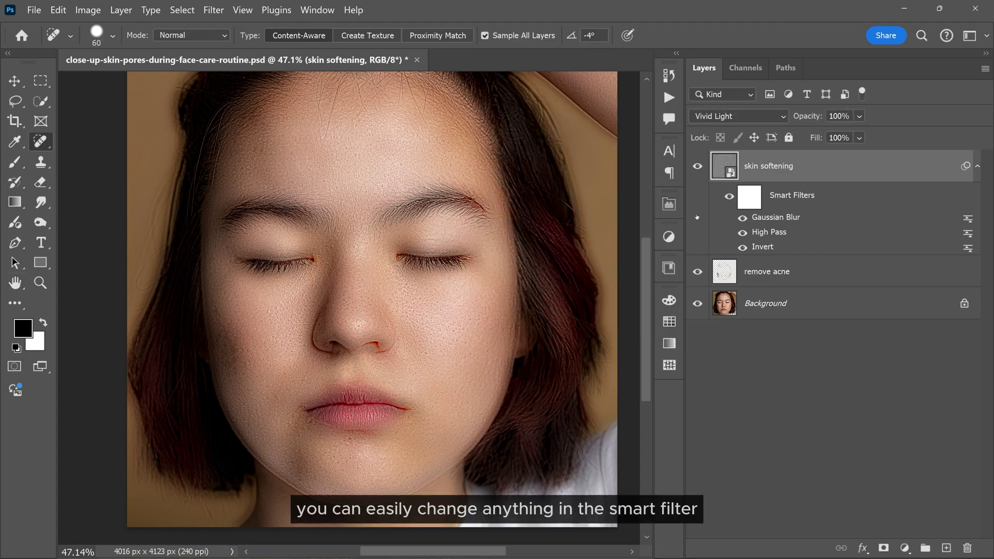
# Reopen the High Pass smart filter and change its radius to 52.4.
pyautogui.doubleClick(774, 235)
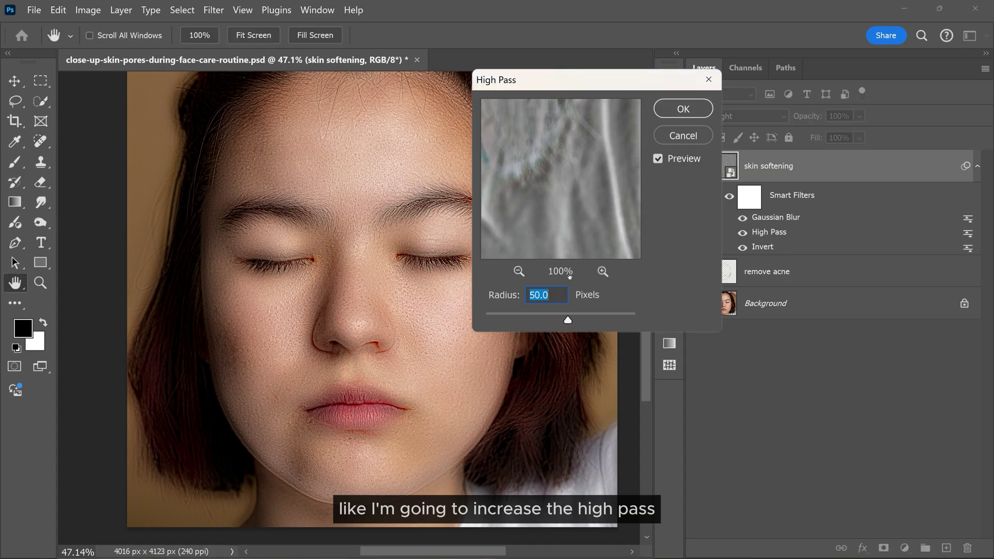
pyautogui.moveTo(568, 319)
pyautogui.mouseDown()
pyautogui.moveTo(551, 317)
pyautogui.moveTo(568, 318)
pyautogui.mouseUp()
pyautogui.press('Return')
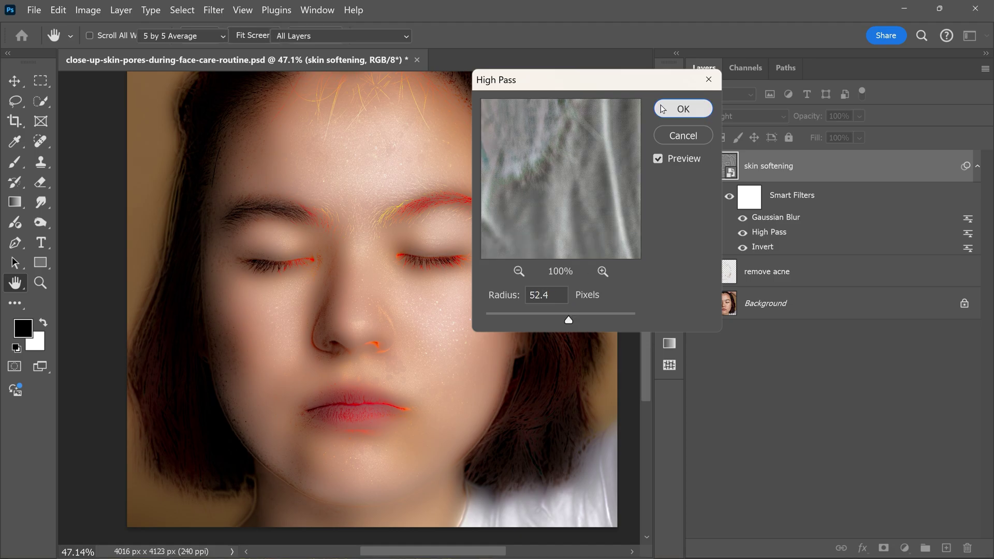
pyautogui.press('j')
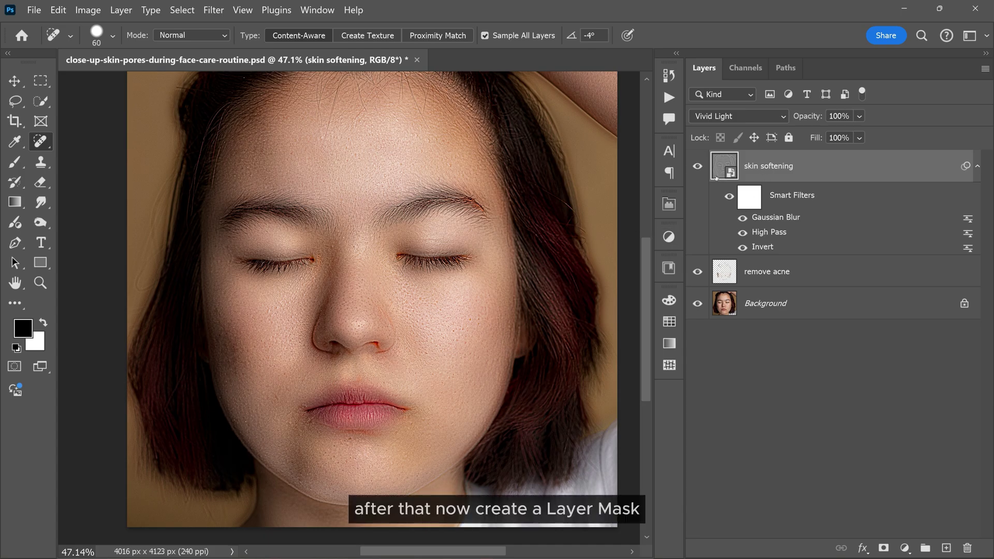
# Add an inverted black mask to skin softening and pick the Brush Tool at 18% flow.
pyautogui.click(884, 549)
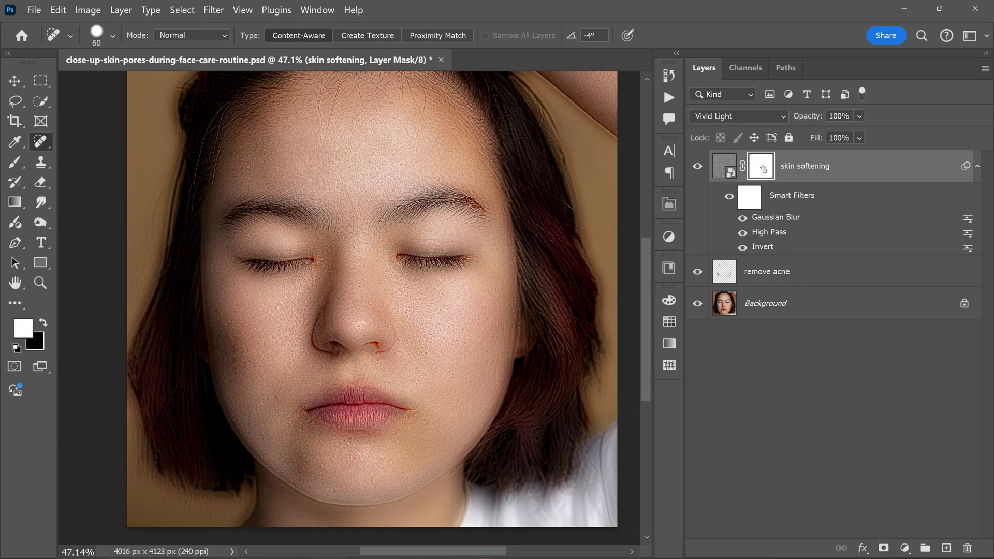
pyautogui.hotkey('ctrl', 'i')
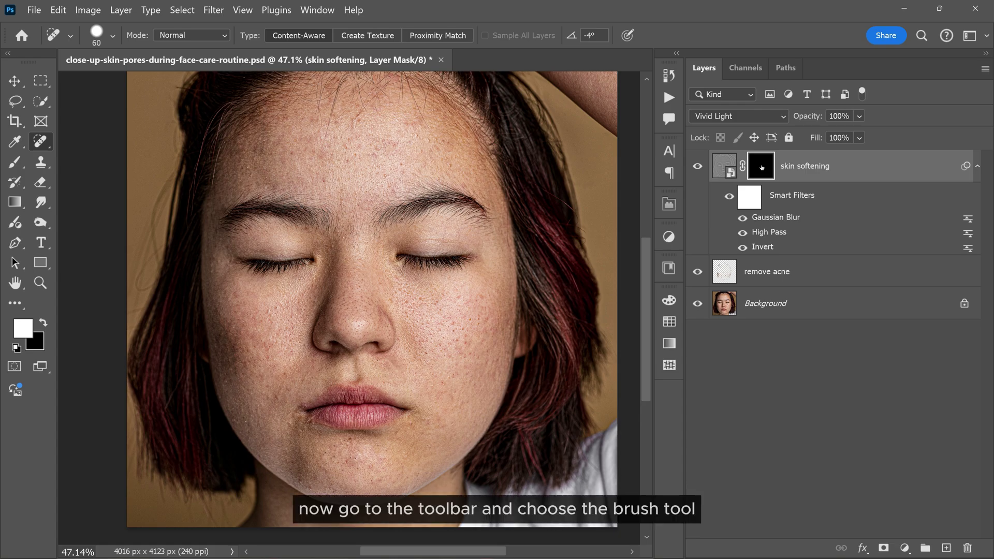
pyautogui.click(6, 167)
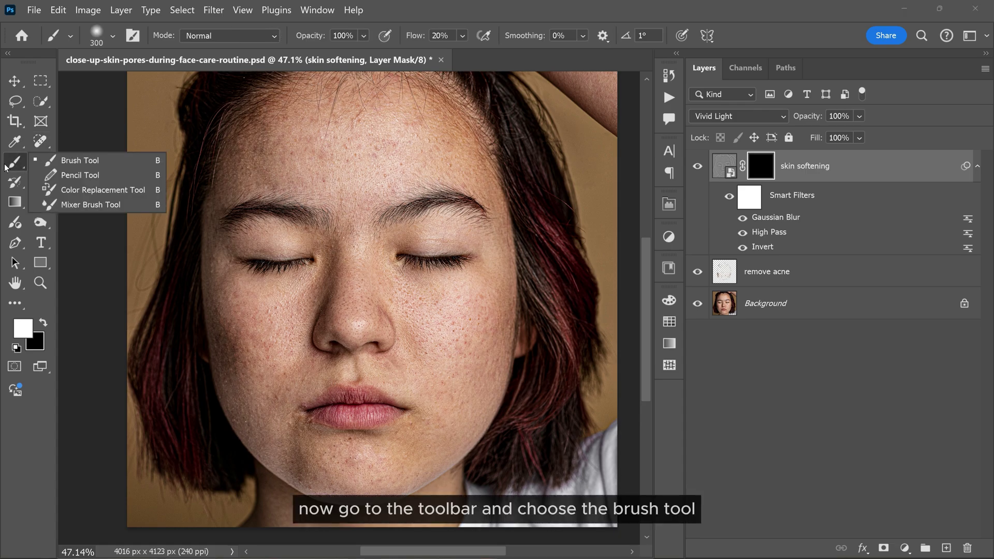
pyautogui.click(77, 158)
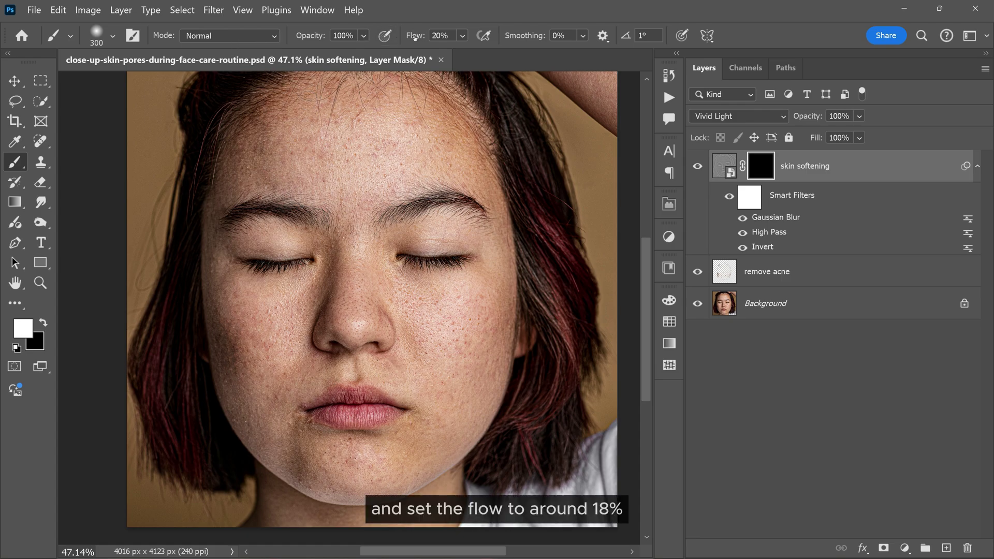
pyautogui.moveTo(415, 37); pyautogui.dragTo(413, 37)
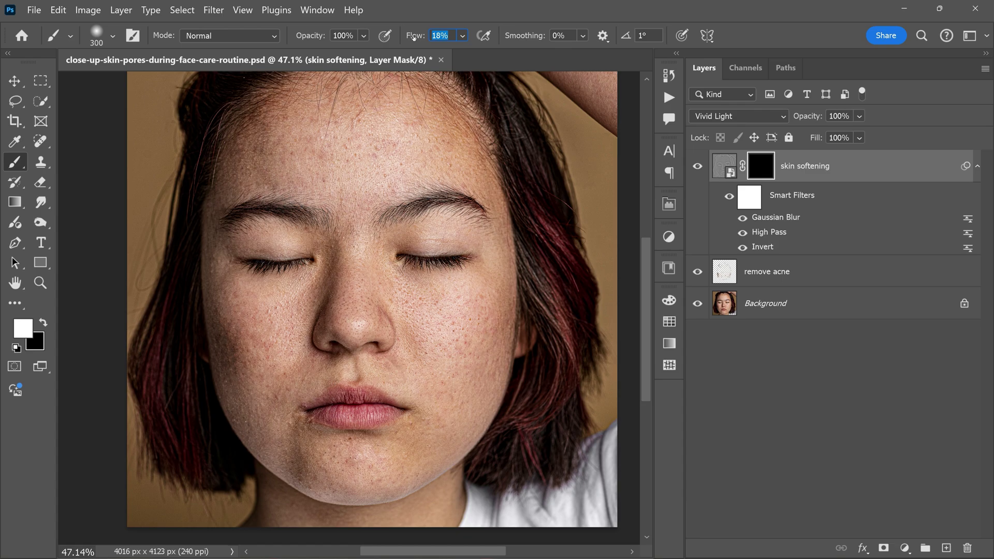
pyautogui.press('Return')
# Paint white across the left and right forehead on the skin softening mask.
pyautogui.scroll(3, 343, 121)
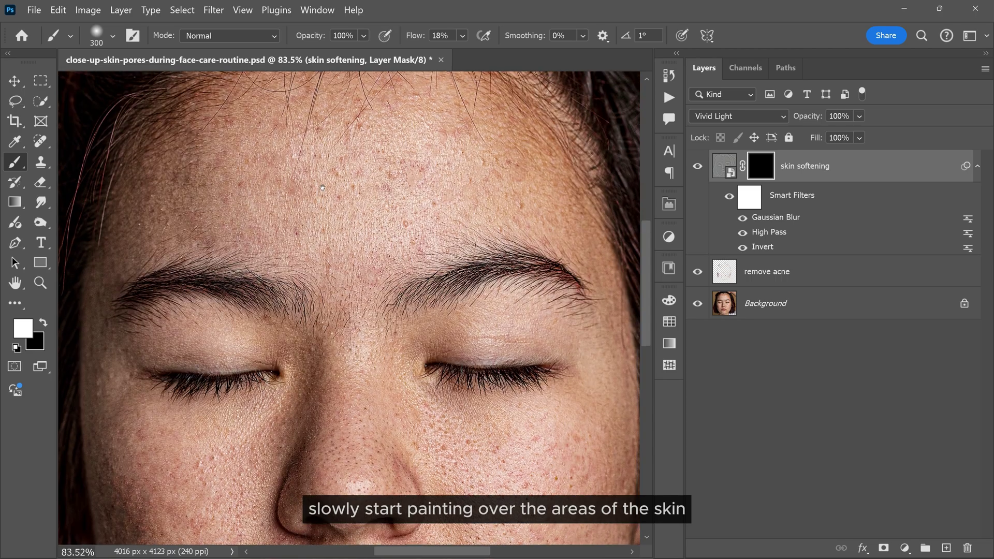
pyautogui.moveTo(322, 188)
pyautogui.mouseDown()
pyautogui.moveTo(386, 170)
pyautogui.moveTo(278, 171)
pyautogui.moveTo(297, 136)
pyautogui.moveTo(363, 122)
pyautogui.moveTo(299, 151)
pyautogui.moveTo(236, 141)
pyautogui.mouseUp()
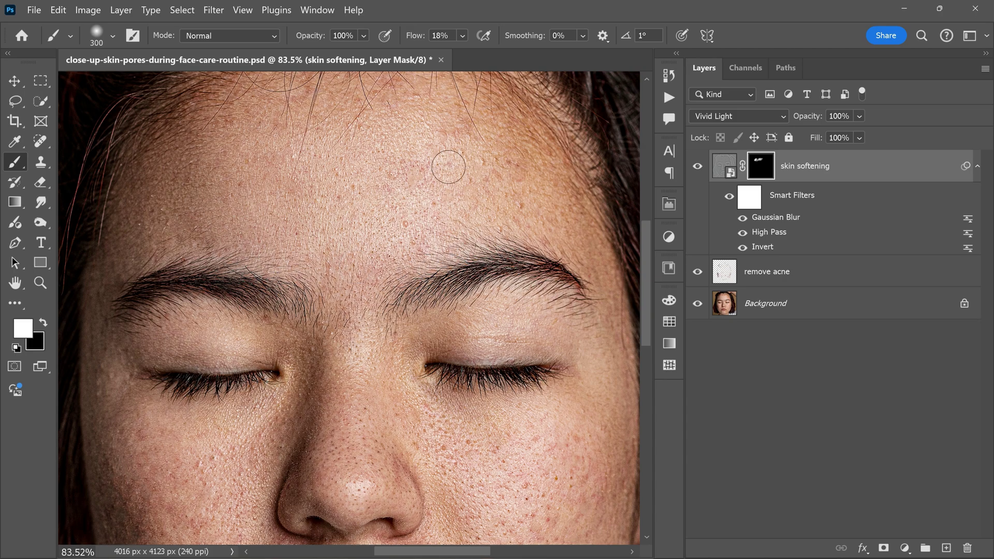
pyautogui.moveTo(530, 185)
pyautogui.mouseDown()
pyautogui.moveTo(528, 206)
pyautogui.moveTo(556, 167)
pyautogui.moveTo(499, 216)
pyautogui.moveTo(412, 243)
pyautogui.mouseUp()
# Paint the skin softening down the left cheek.
pyautogui.scroll(-5, 412, 243)
pyautogui.hscroll(-3, 412, 244)
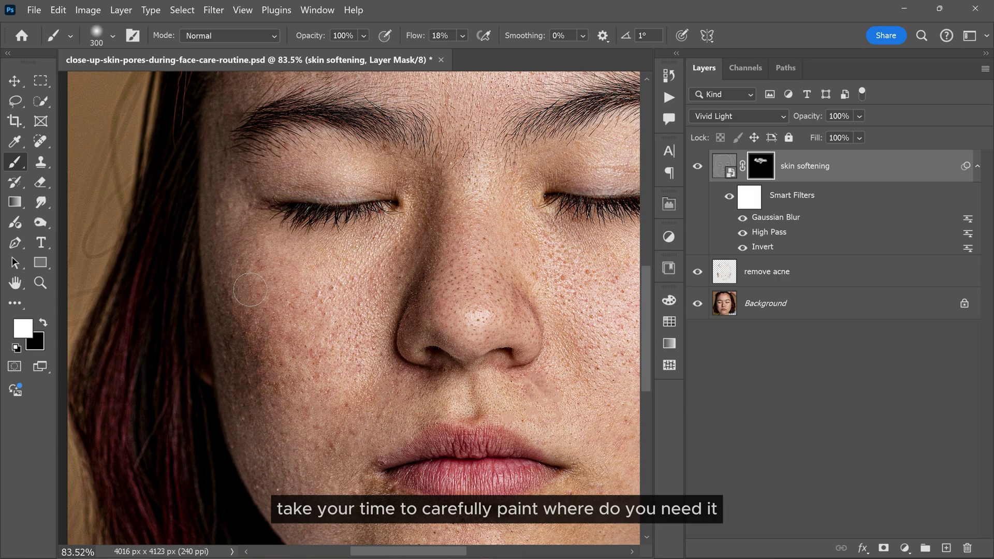
pyautogui.moveTo(226, 222)
pyautogui.mouseDown()
pyautogui.moveTo(282, 446)
pyautogui.moveTo(257, 399)
pyautogui.moveTo(233, 219)
pyautogui.mouseUp()
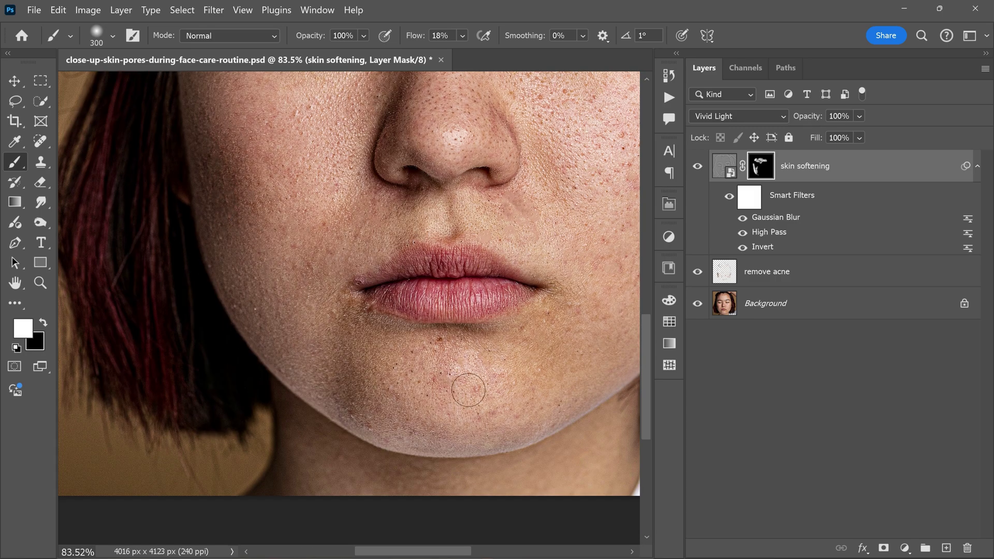
# Pan and zoom around the face to check the mask over cheeks, nose and chin.
pyautogui.hscroll(2, 418, 347)
pyautogui.scroll(1, 418, 347)
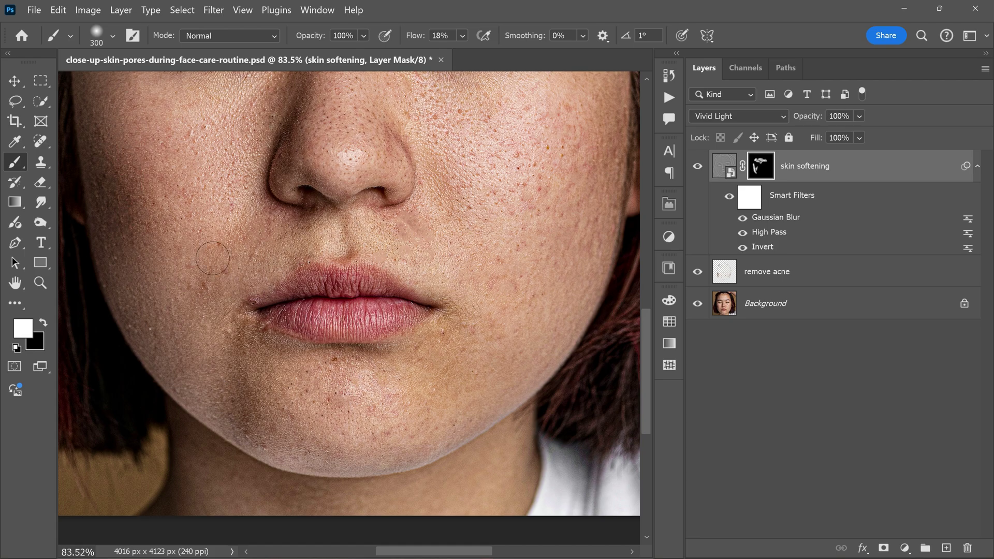
pyautogui.scroll(3, 411, 383)
pyautogui.hscroll(3, 411, 383)
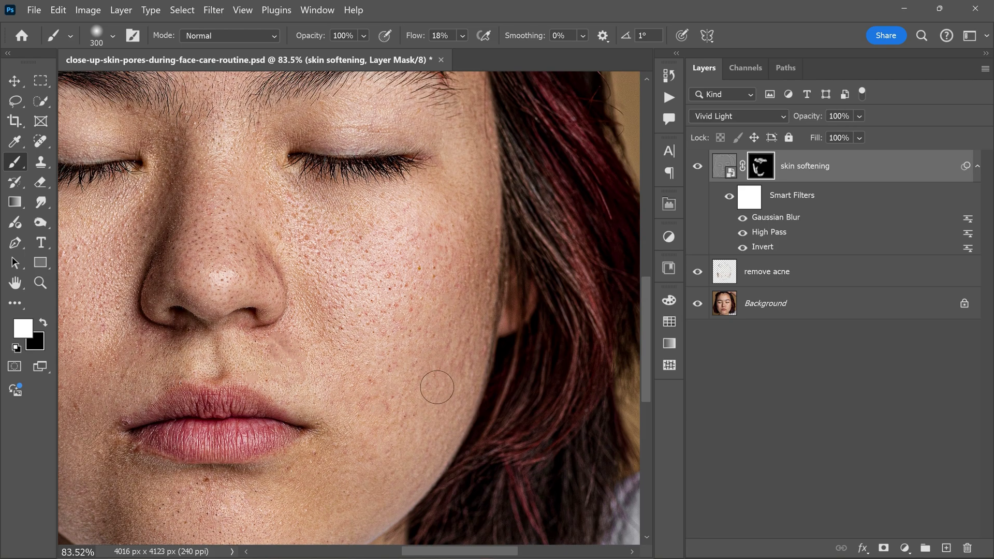
pyautogui.hscroll(-3, 404, 337)
pyautogui.scroll(1, 404, 336)
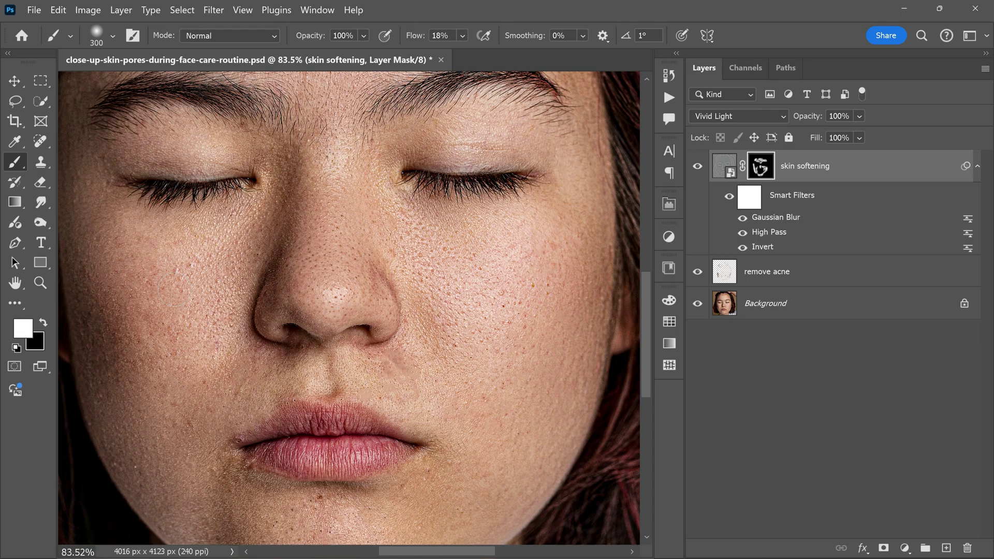
pyautogui.hscroll(-3, 215, 290)
pyautogui.scroll(-1, 216, 291)
pyautogui.hscroll(3, 487, 334)
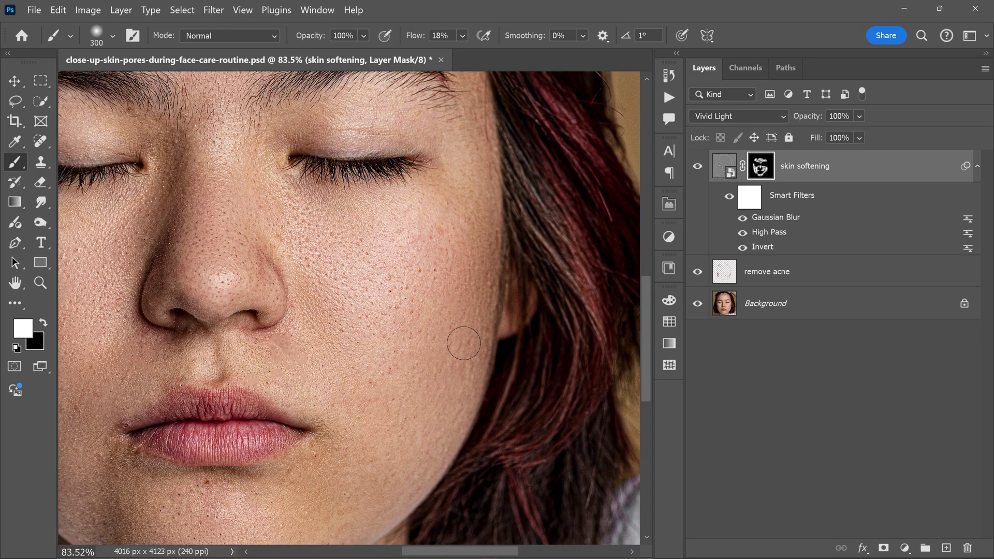
pyautogui.scroll(3, 464, 394)
pyautogui.hscroll(-3, 246, 180)
pyautogui.scroll(3, 245, 180)
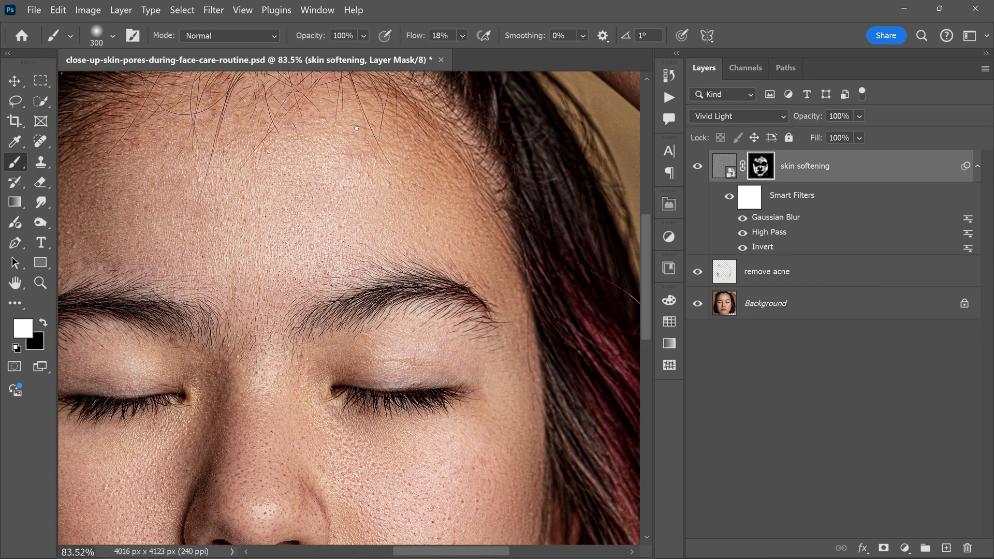
pyautogui.scroll(-2, 583, 247)
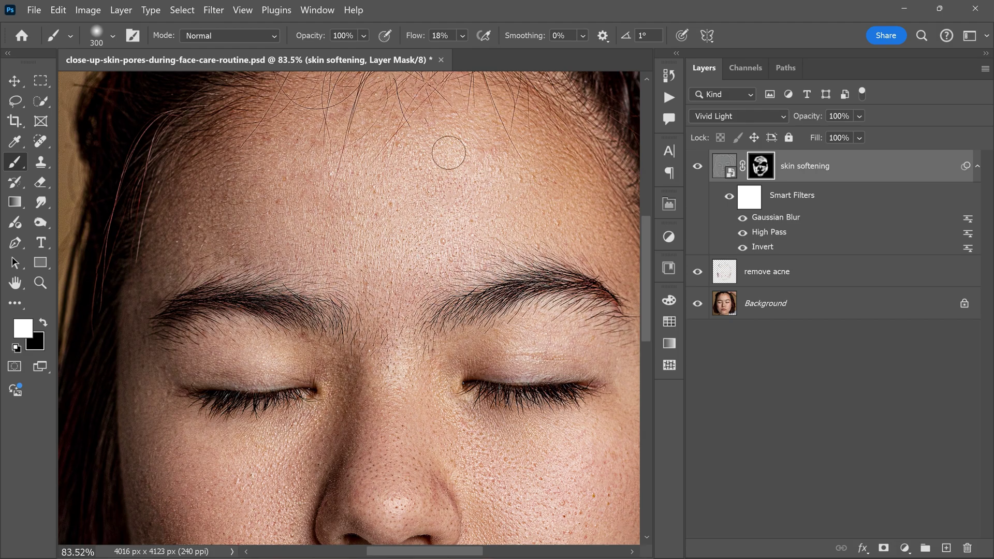
pyautogui.scroll(-2, 548, 221)
pyautogui.scroll(-2, 333, 445)
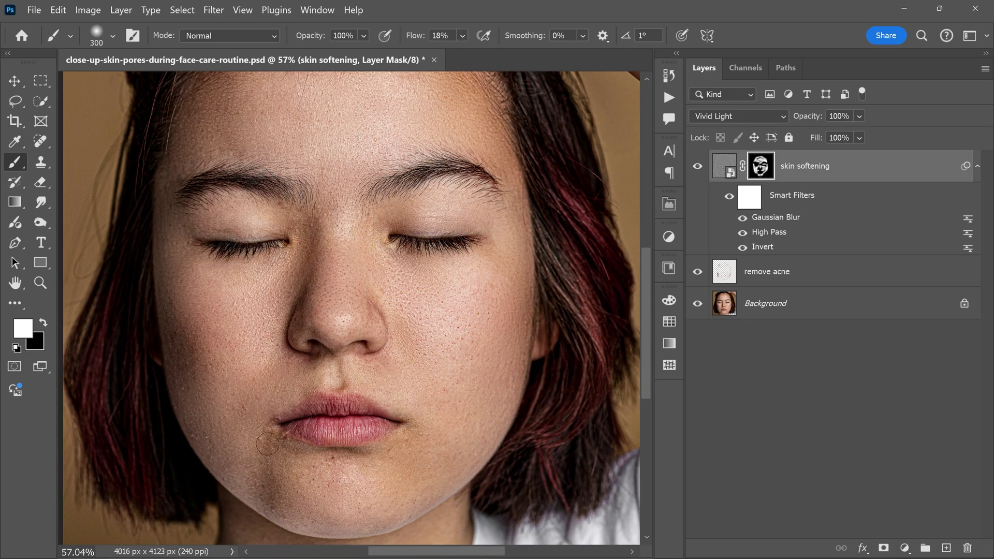
pyautogui.scroll(3, 264, 227)
pyautogui.hscroll(-1, 265, 227)
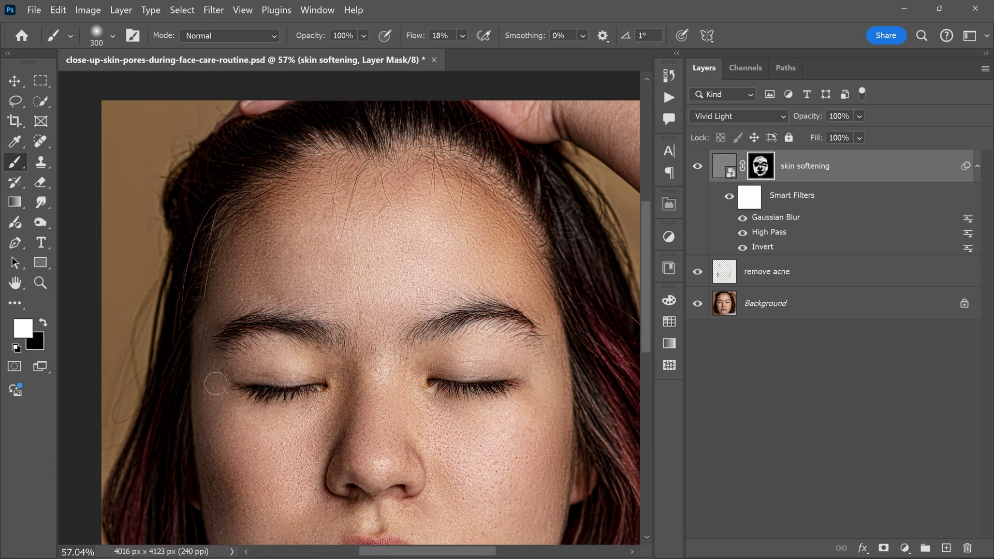
pyautogui.scroll(-3, 216, 418)
pyautogui.scroll(2, 296, 407)
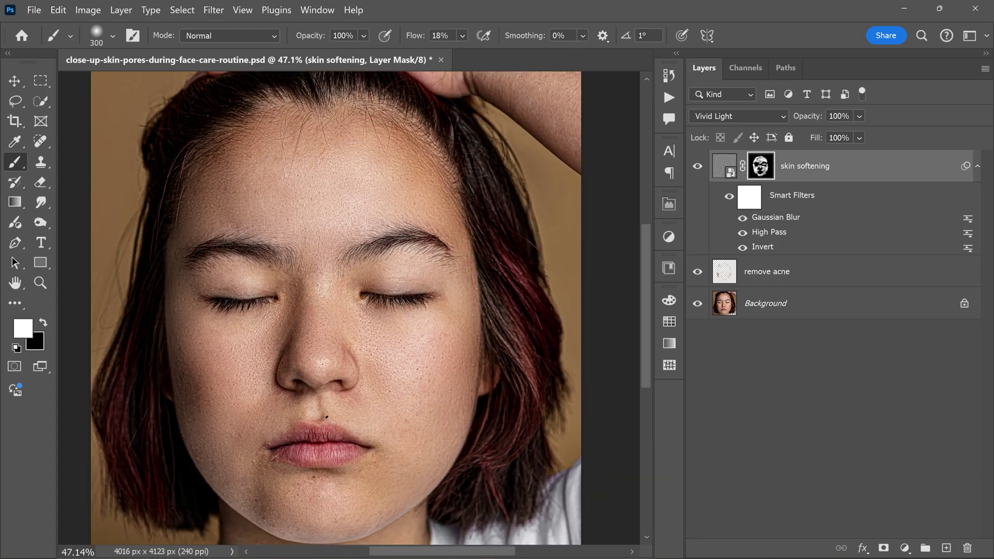
pyautogui.scroll(2, 345, 376)
pyautogui.scroll(2, 339, 372)
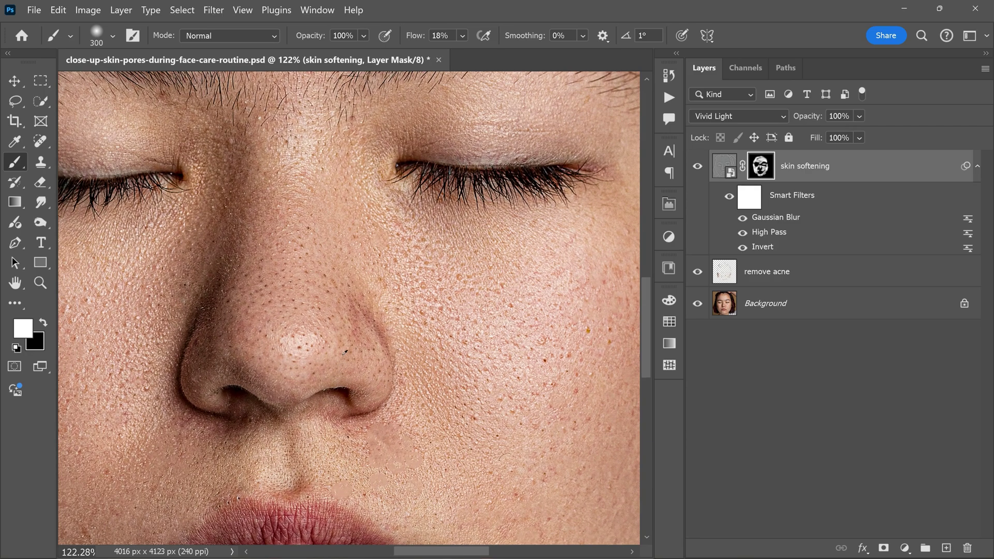
pyautogui.scroll(-3, 251, 346)
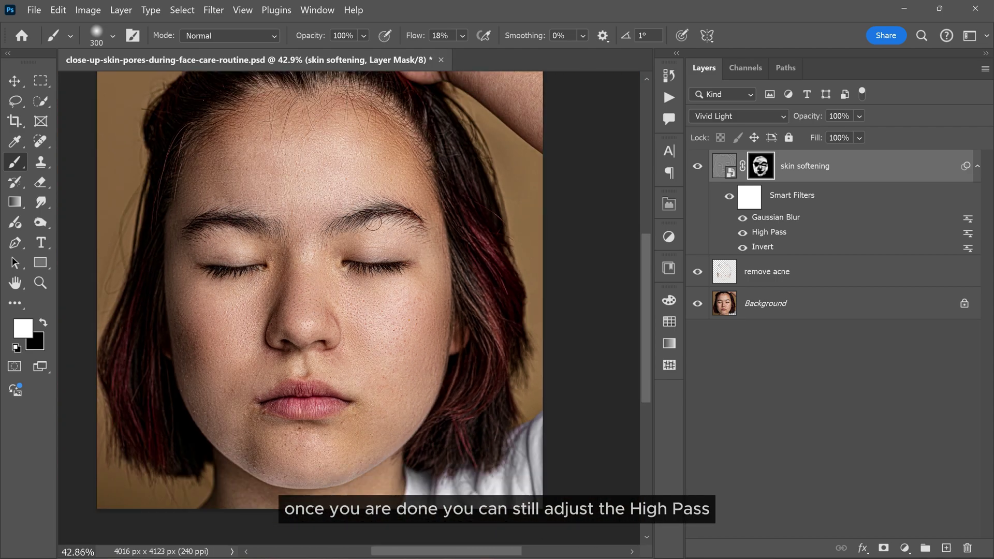
# Reduce the High Pass smart filter radius to 40.1 px.
pyautogui.doubleClick(755, 233)
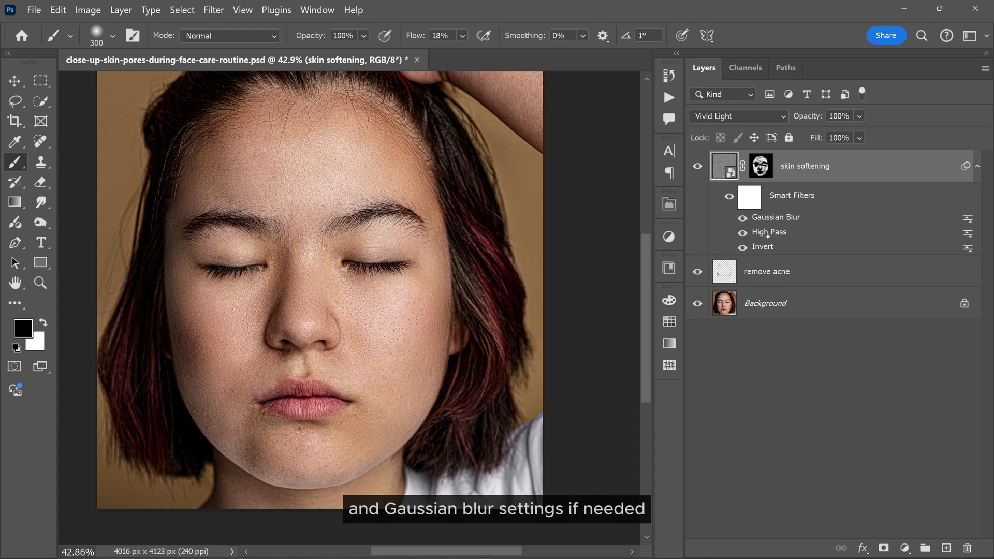
pyautogui.click(556, 320)
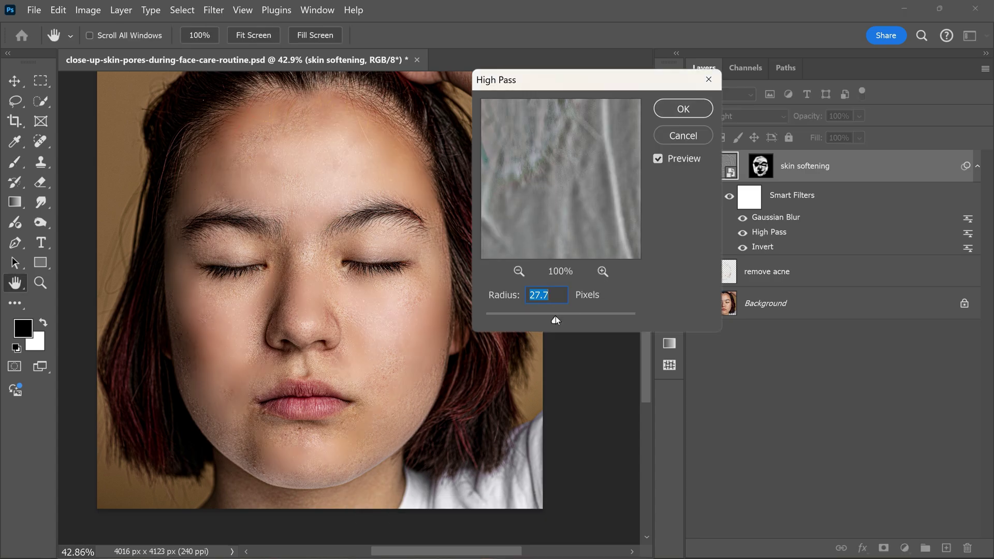
pyautogui.click(581, 318)
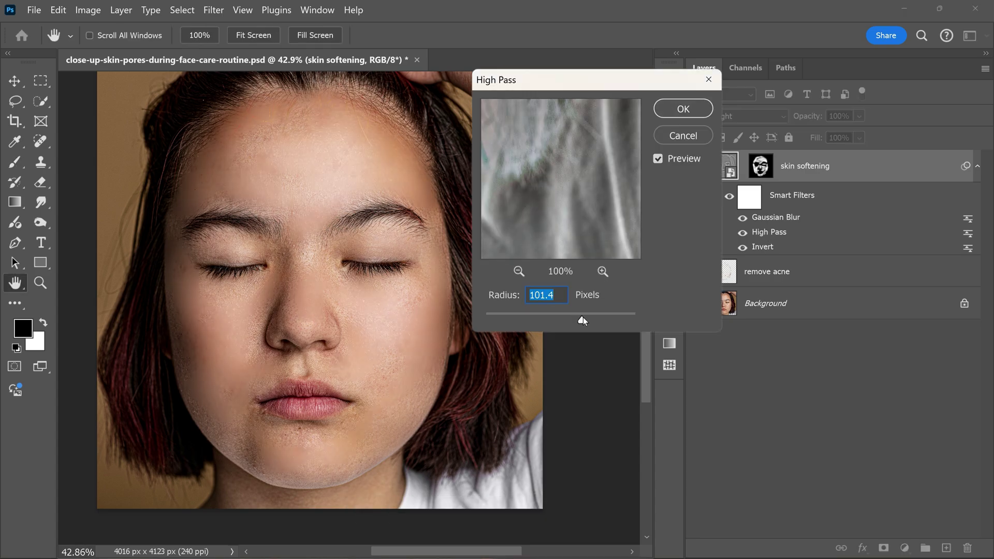
pyautogui.moveTo(589, 318); pyautogui.dragTo(563, 318)
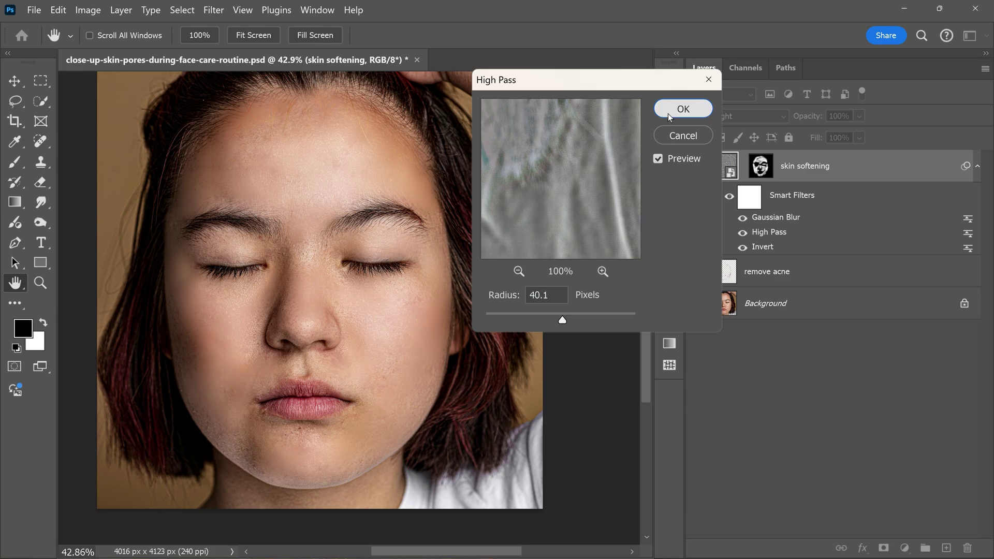
pyautogui.click(683, 109)
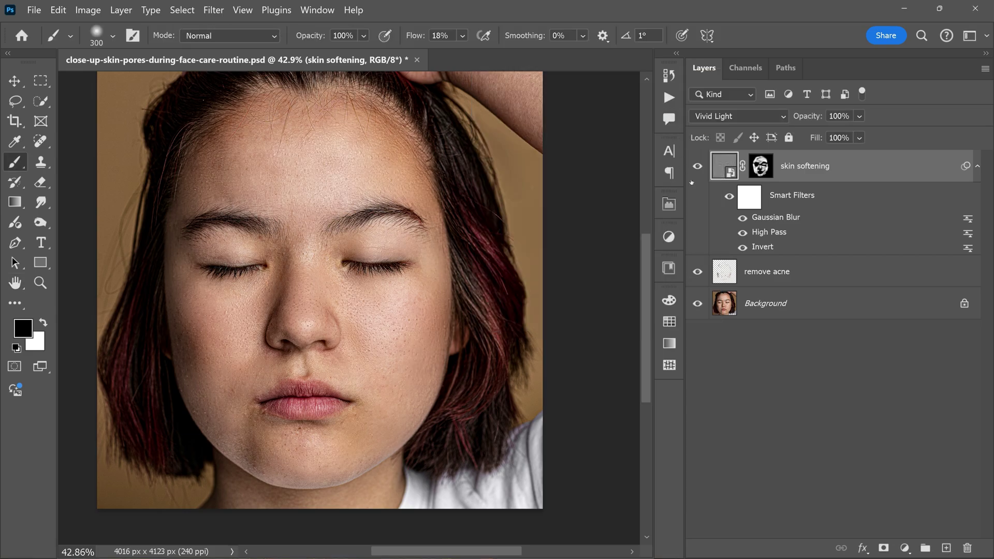
# Reduce the Gaussian Blur smart filter radius to about 6.4 px.
pyautogui.doubleClick(761, 217)
pyautogui.moveTo(535, 348); pyautogui.dragTo(524, 348)
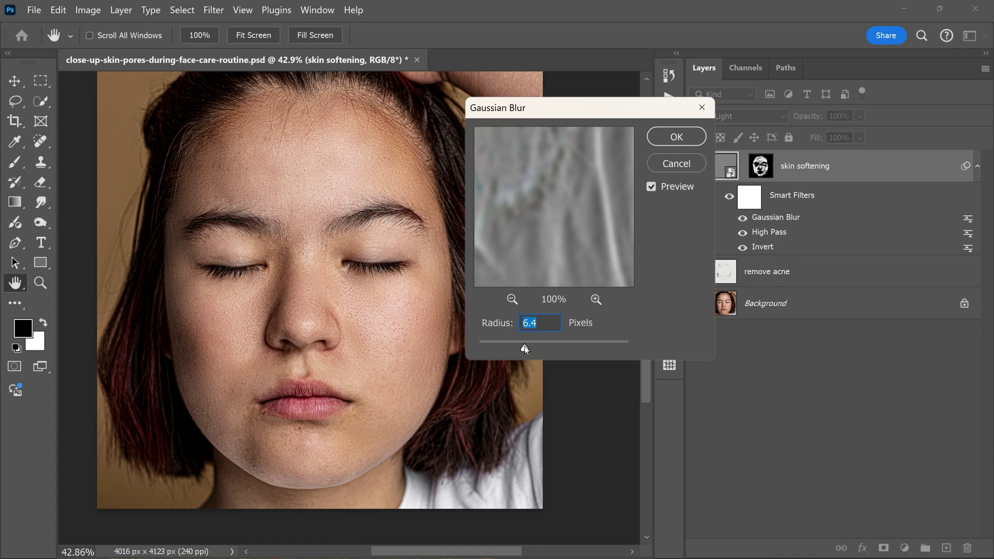
pyautogui.click(676, 138)
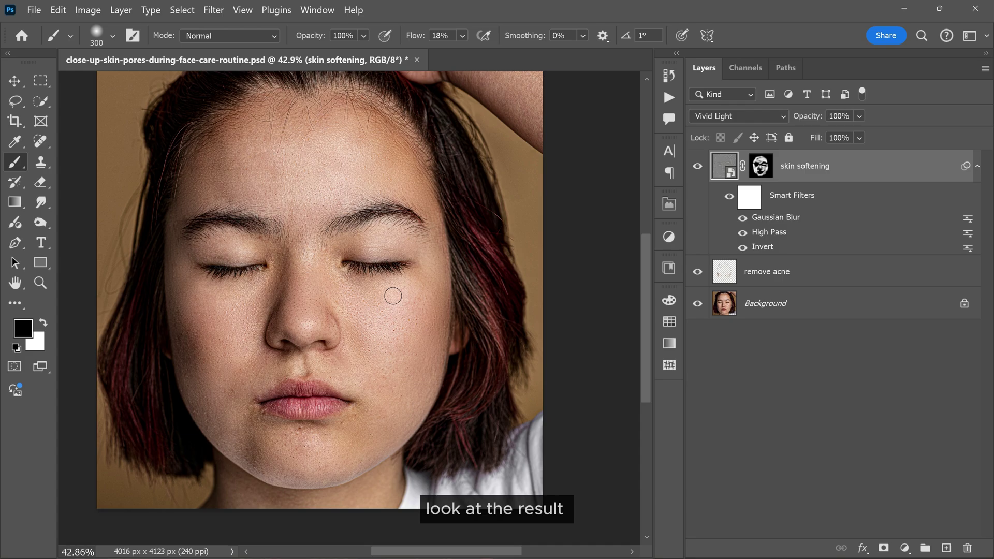
# Toggle the skin softening layer off and on to compare before and after.
pyautogui.click(697, 167)
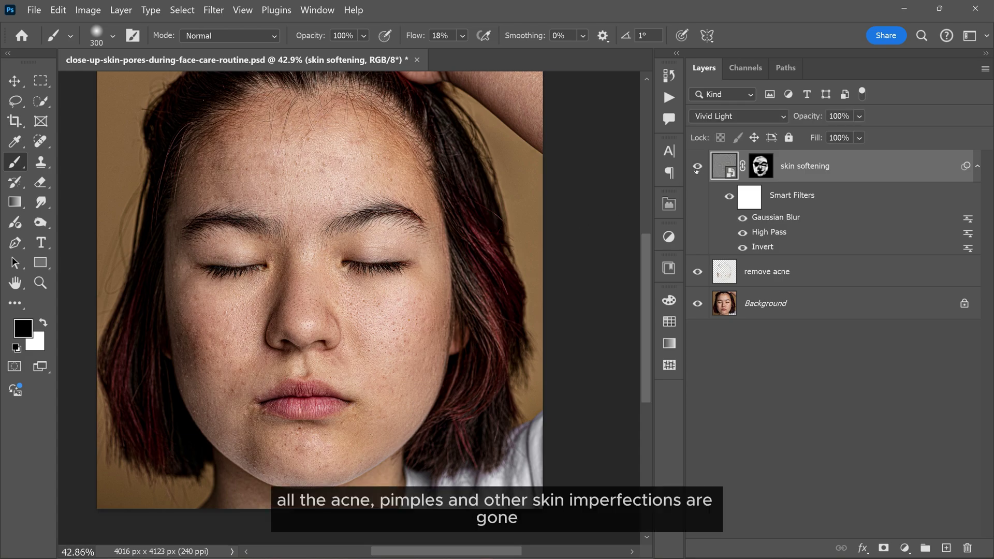
pyautogui.scroll(5, 277, 352)
pyautogui.moveTo(469, 252); pyautogui.dragTo(385, 225)
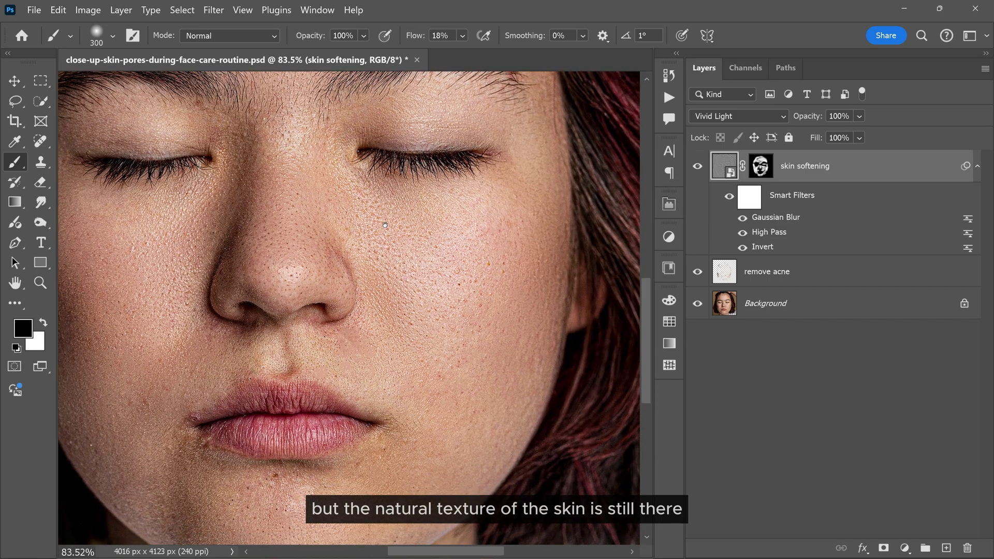
pyautogui.click(698, 167)
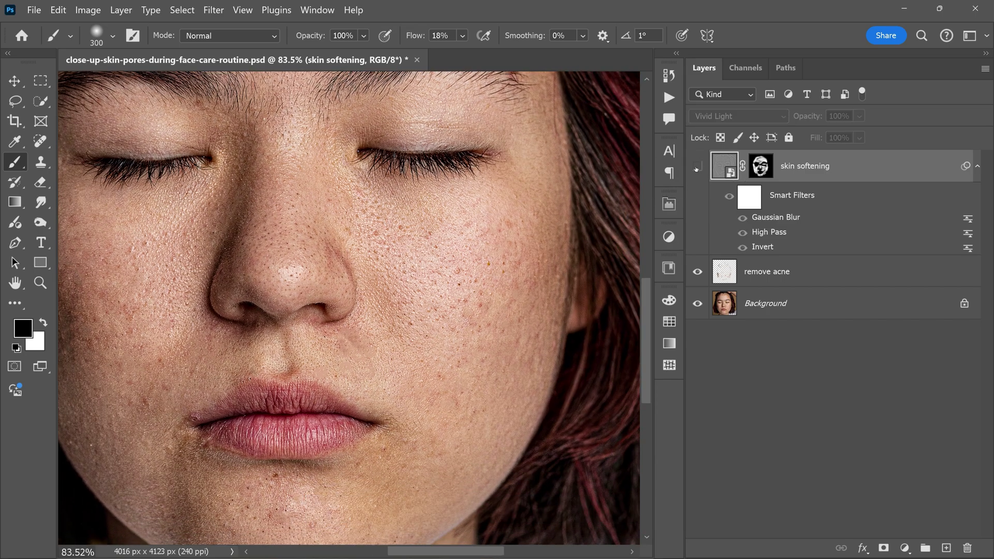
pyautogui.click(697, 167)
pyautogui.click(697, 167)
pyautogui.click(697, 167)
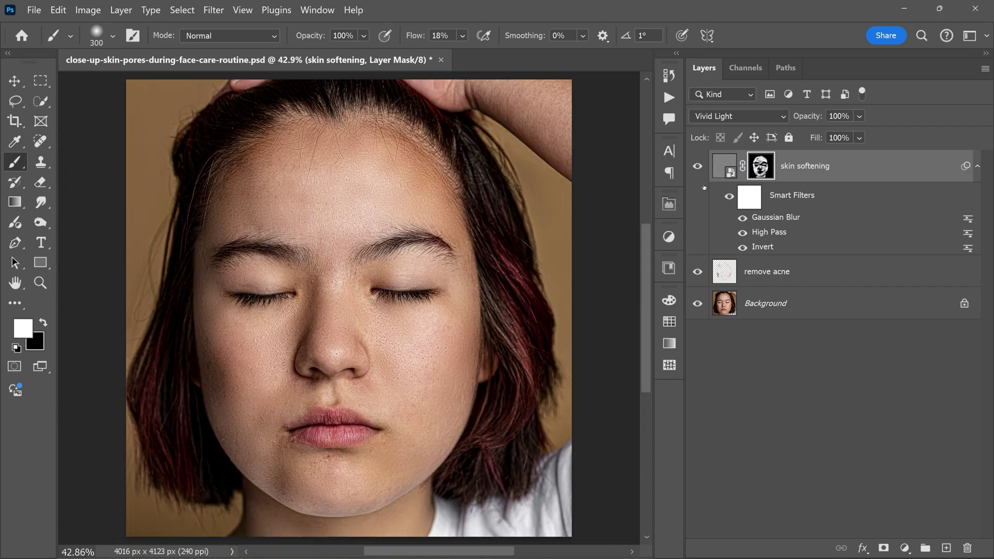
pyautogui.click(697, 167)
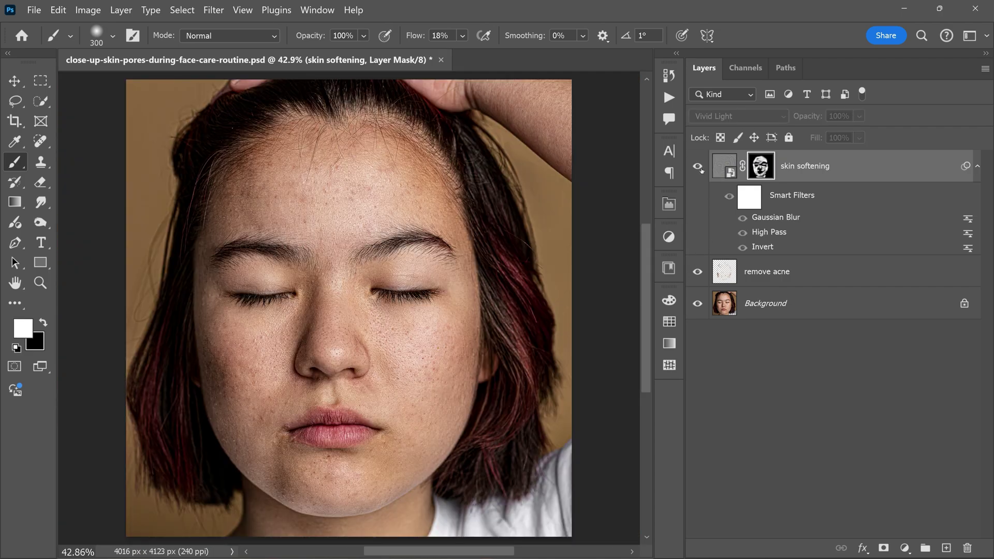
pyautogui.click(697, 167)
# Lower the skin softening layer's opacity to 80%.
pyautogui.click(860, 116)
pyautogui.moveTo(915, 133); pyautogui.dragTo(898, 133)
pyautogui.click(857, 167)
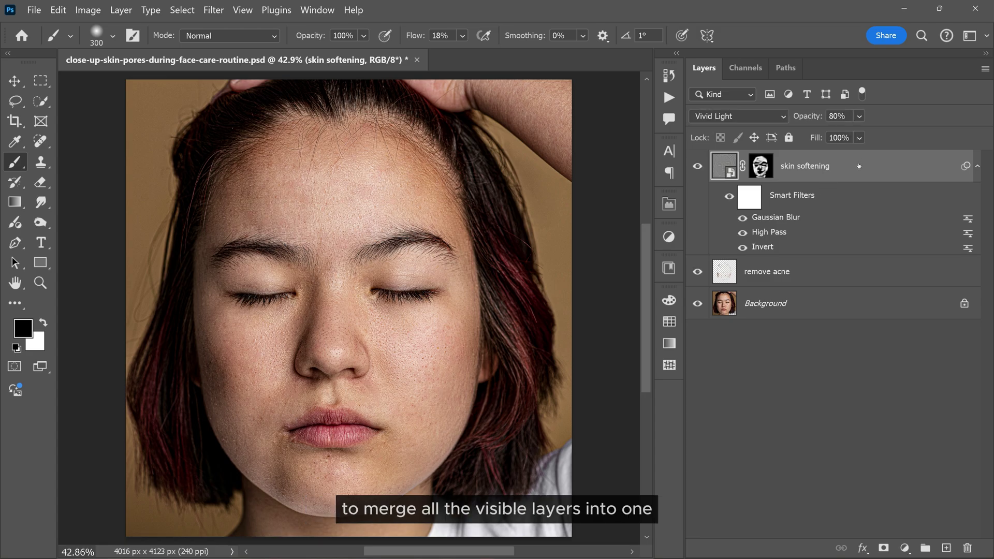
# Merge all visible layers into a new layer named 'final touch'.
pyautogui.hotkey('ctrl', 'shift', 'alt', 'e')
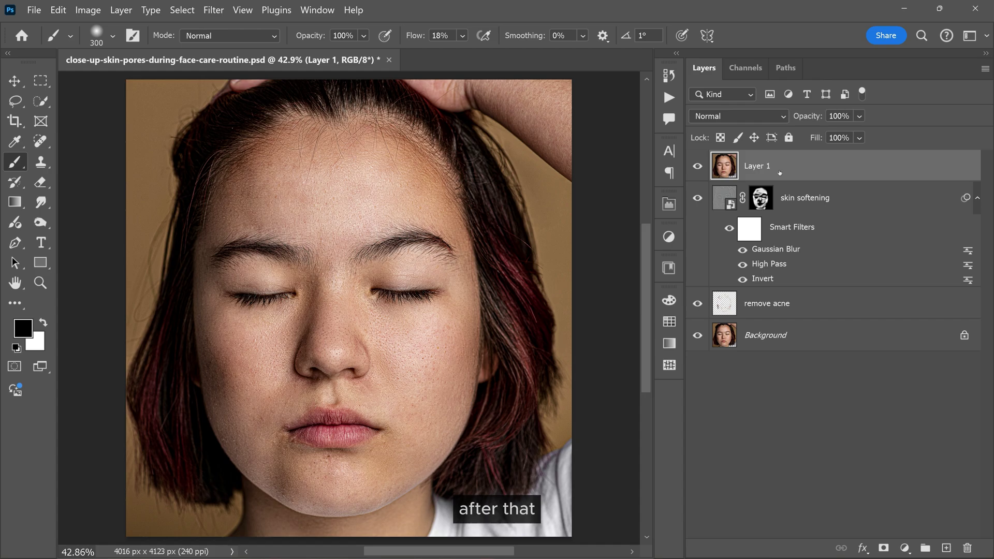
pyautogui.doubleClick(756, 166)
pyautogui.write('fina')
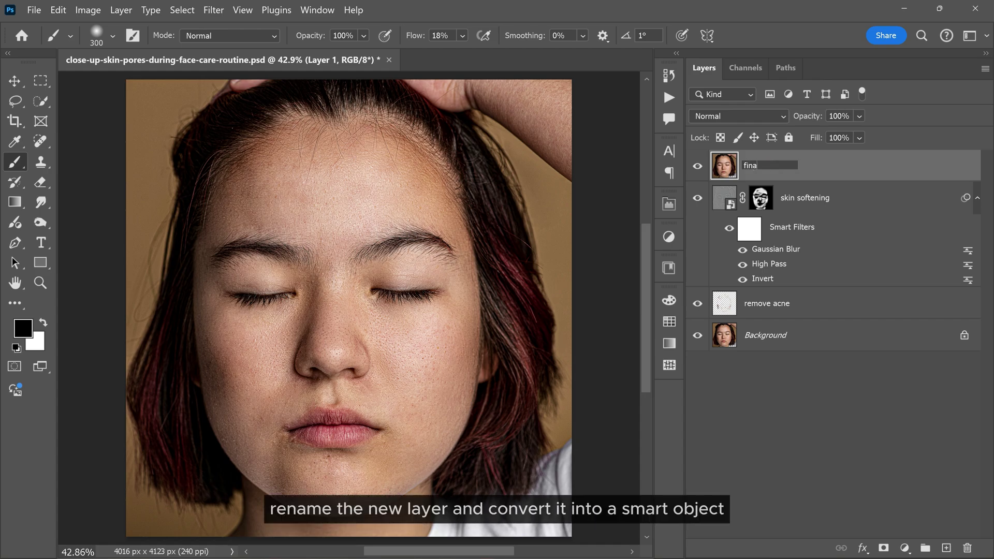
pyautogui.write('l touch')
pyautogui.press('Return')
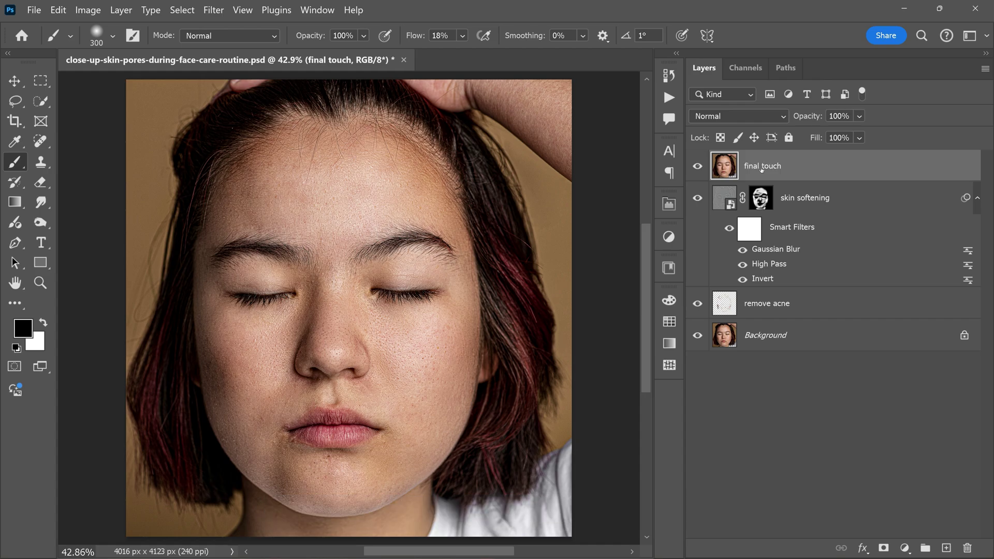
# Convert final touch to a smart object and launch the Camera Raw Filter on it.
pyautogui.rightClick(809, 160)
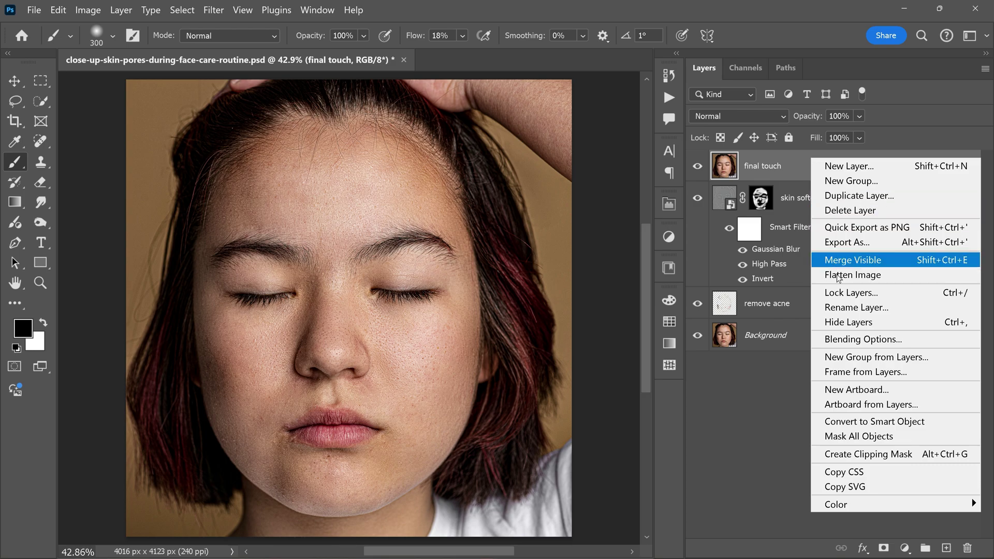
pyautogui.click(868, 422)
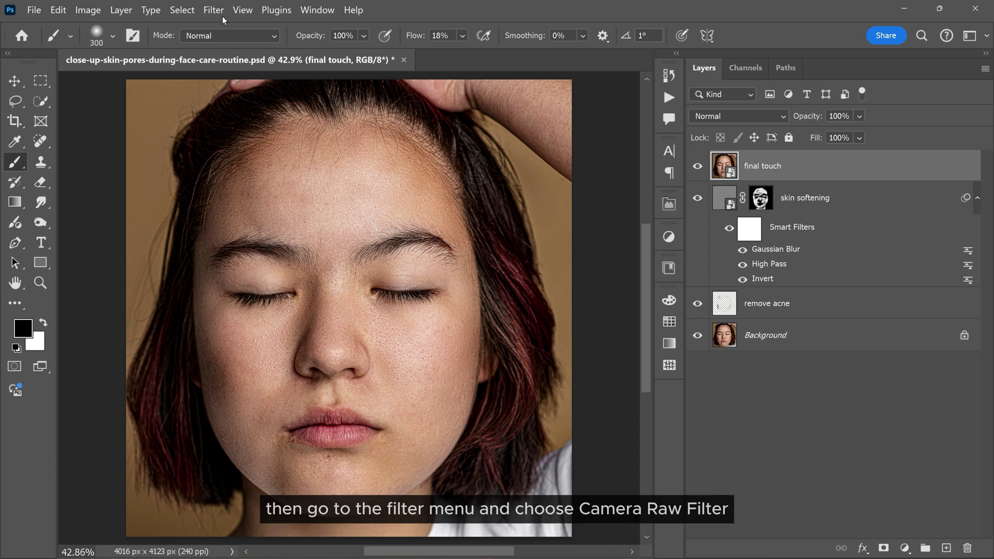
pyautogui.click(218, 11)
pyautogui.click(247, 123)
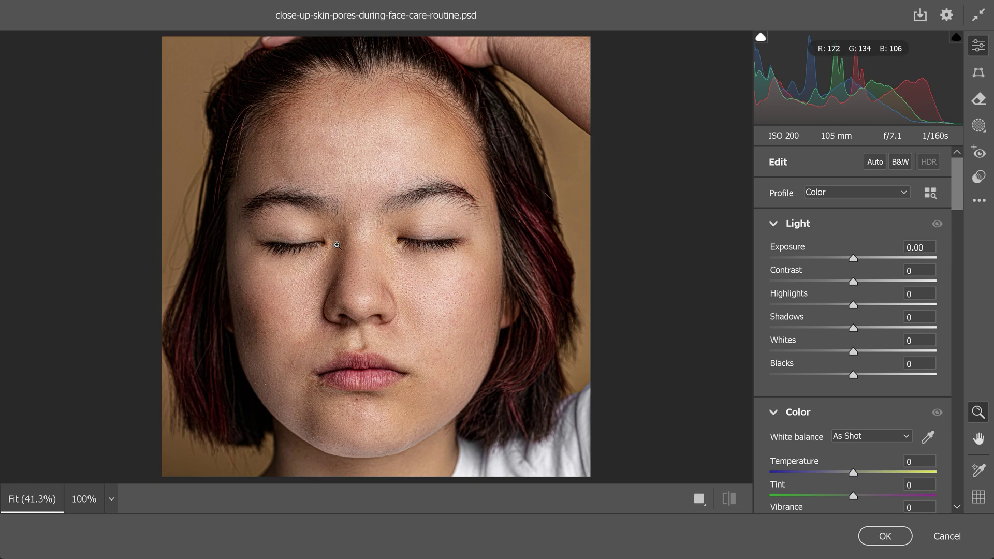
# Zoom the Camera Raw preview onto the face; set Texture +17, Clarity -40, Dehaze +12.
pyautogui.moveTo(364, 267); pyautogui.dragTo(387, 270)
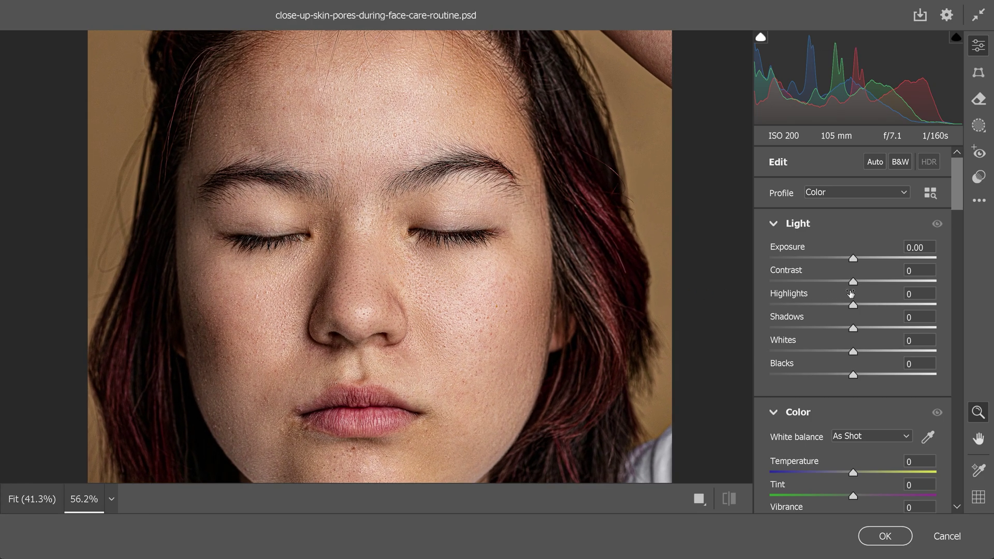
pyautogui.scroll(-5, 838, 248)
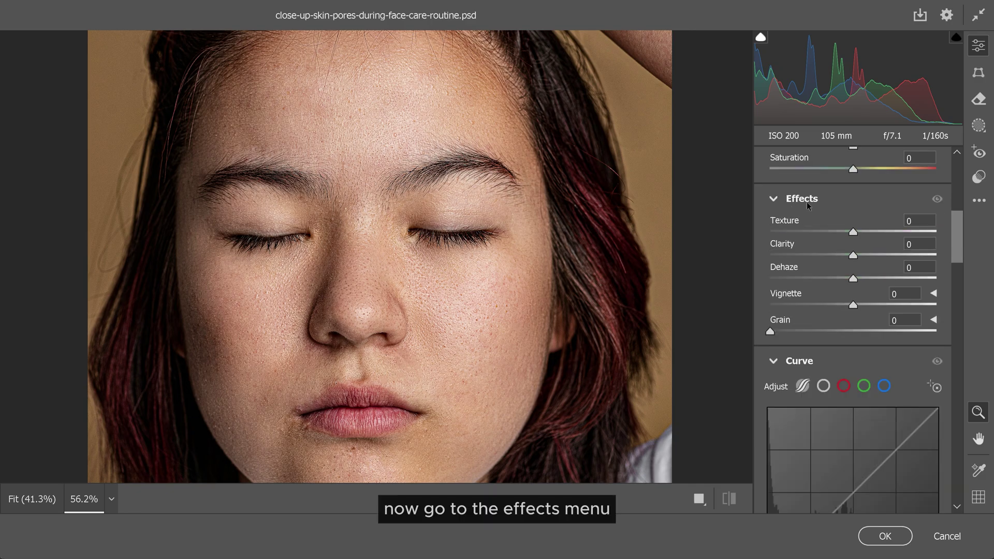
pyautogui.moveTo(855, 232); pyautogui.dragTo(904, 233)
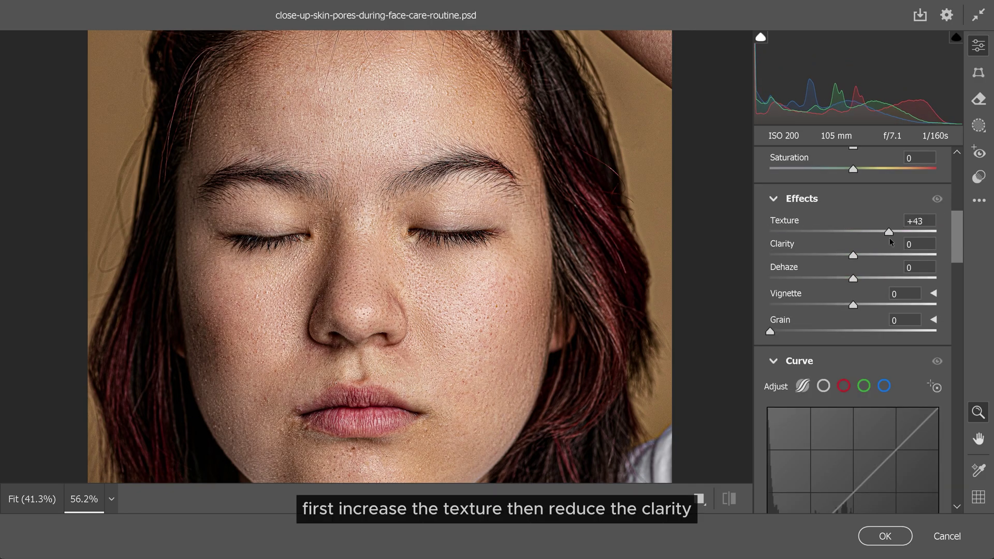
pyautogui.moveTo(855, 254); pyautogui.dragTo(828, 259)
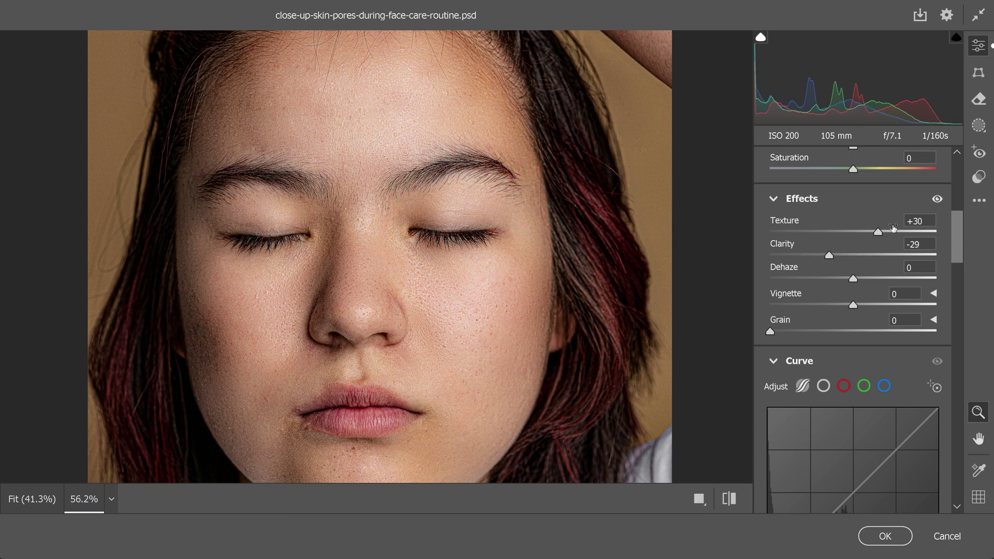
pyautogui.moveTo(878, 233); pyautogui.dragTo(866, 234)
pyautogui.moveTo(856, 278); pyautogui.dragTo(817, 258)
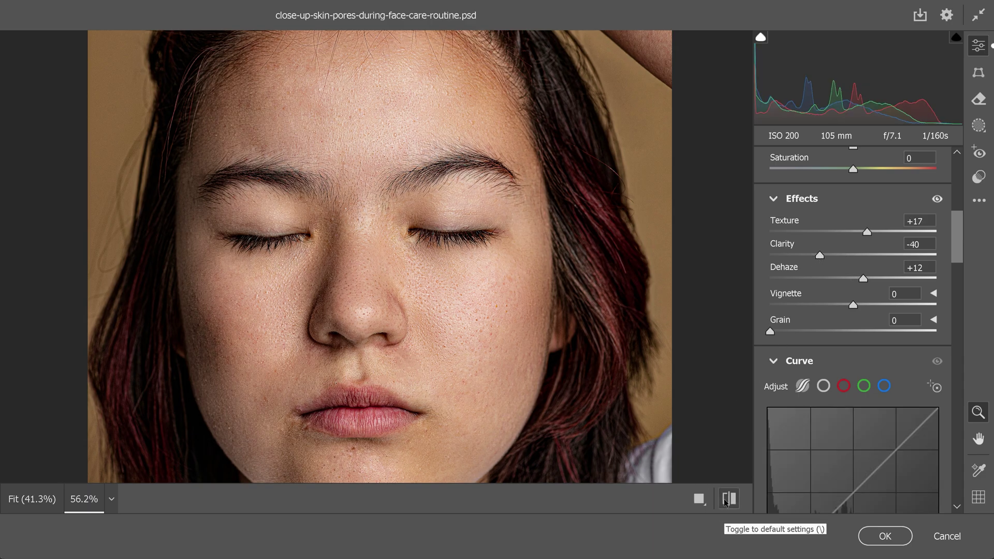
pyautogui.scroll(-10, 853, 401)
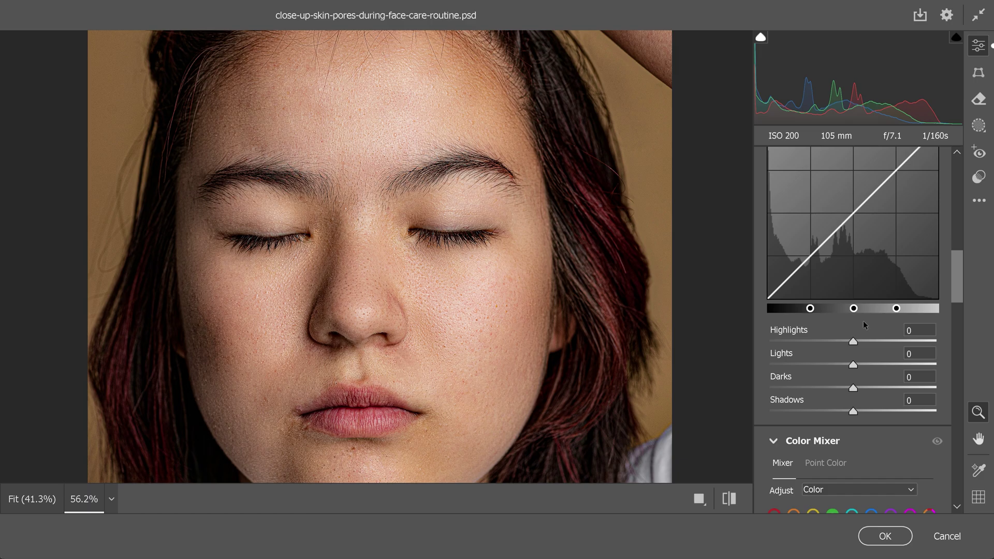
pyautogui.scroll(-8, 863, 325)
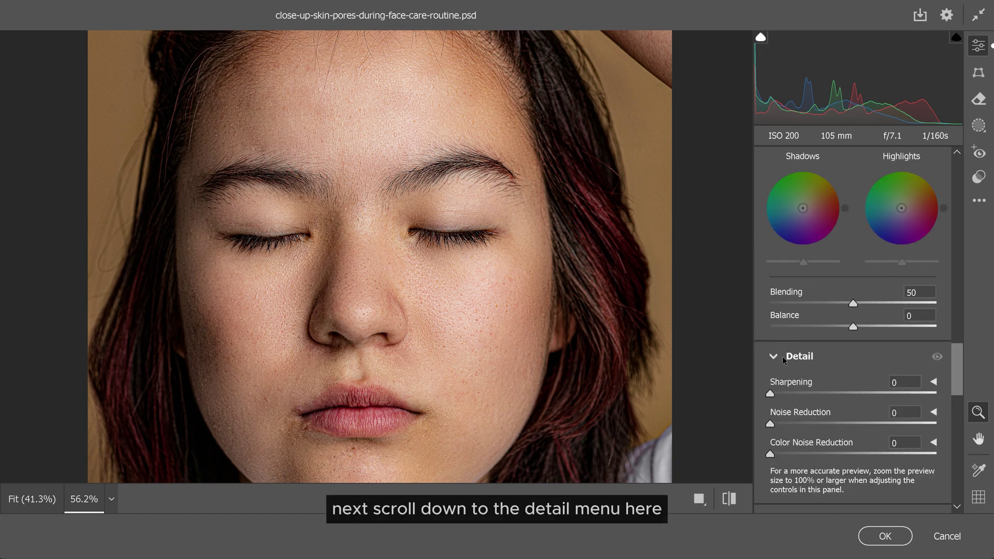
# Set Sharpening to 48, Noise Reduction to 25 and Color Noise Reduction to 36.
pyautogui.scroll(-2, 781, 356)
pyautogui.moveTo(776, 304); pyautogui.dragTo(823, 319)
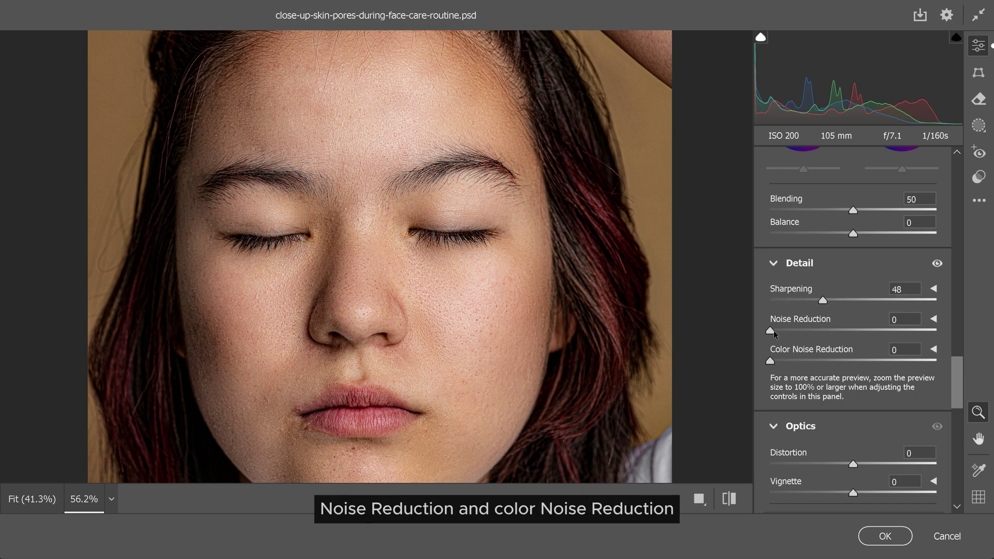
pyautogui.click(813, 361)
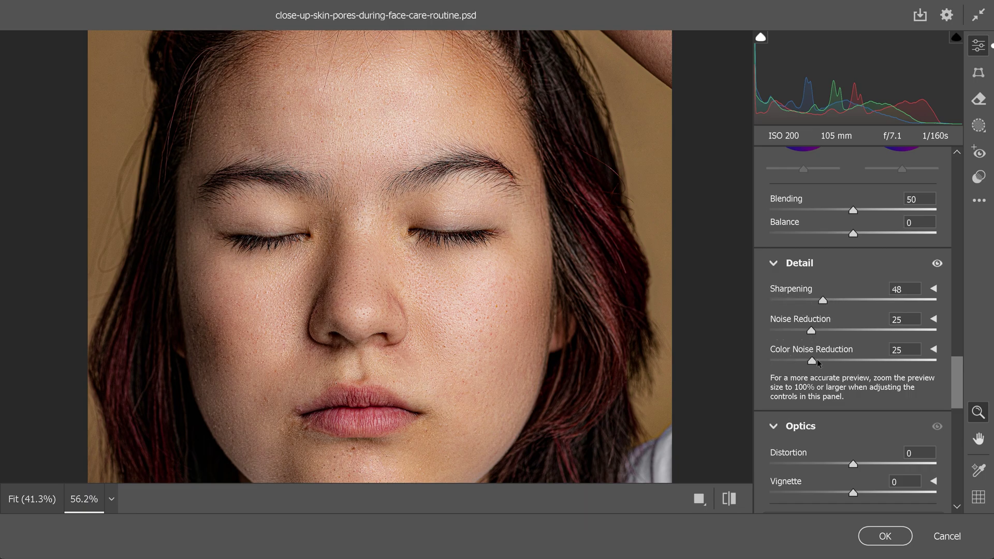
# Compare the preview against default settings, then apply the Camera Raw Filter.
pyautogui.click(744, 500)
pyautogui.click(744, 499)
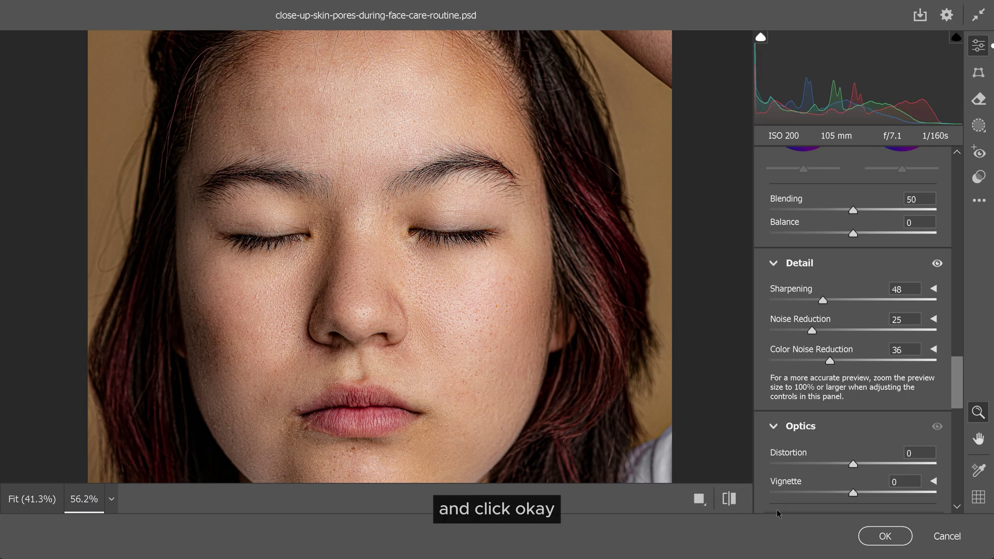
pyautogui.click(885, 535)
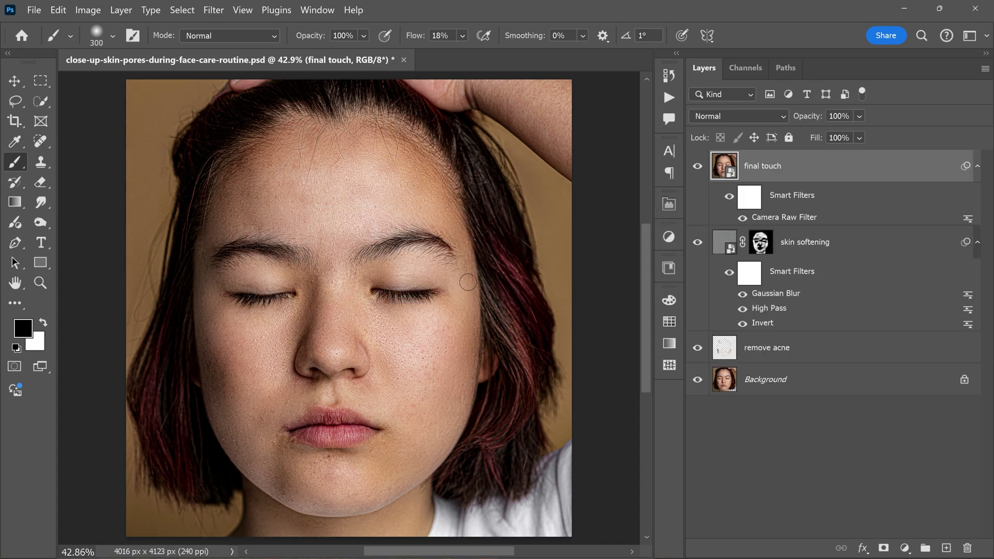
pyautogui.scroll(3, 373, 400)
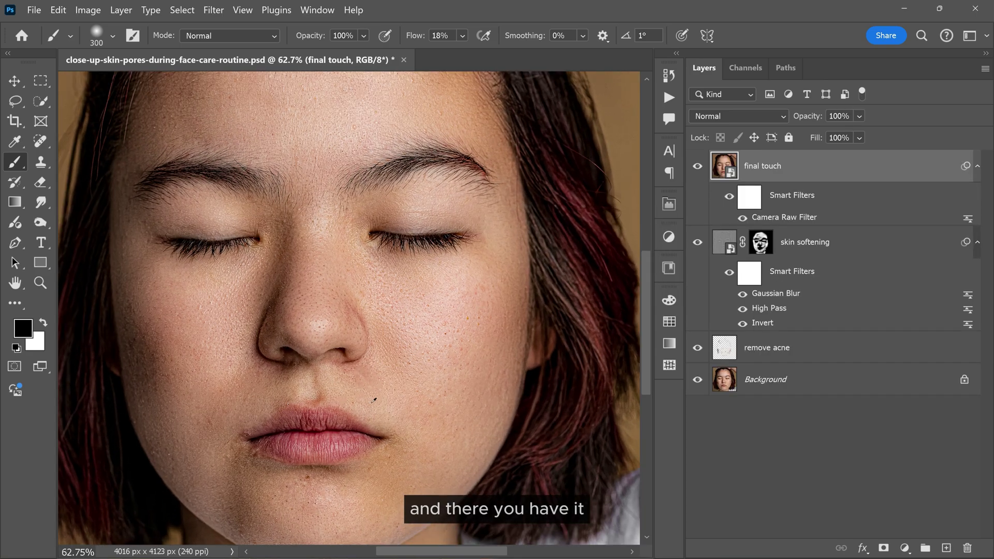
pyautogui.scroll(4, 332, 290)
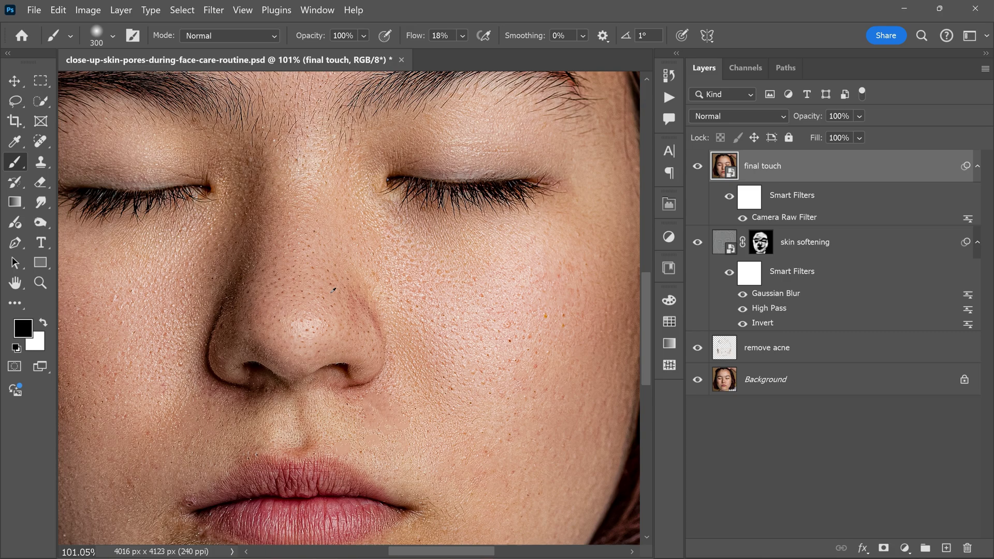
pyautogui.scroll(-4, 332, 290)
pyautogui.scroll(1, 462, 309)
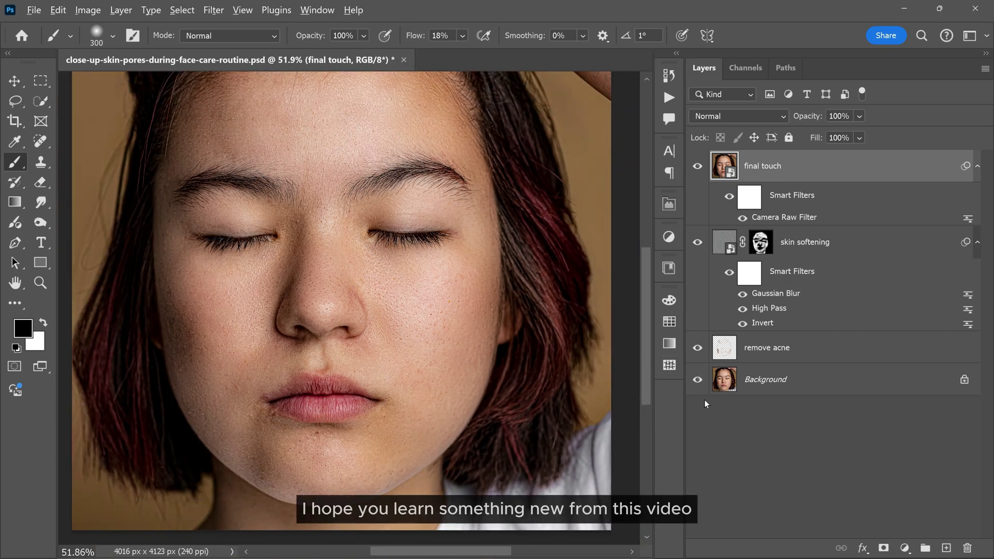
pyautogui.keyDown('alt'); pyautogui.click(697, 380); pyautogui.keyUp('alt')
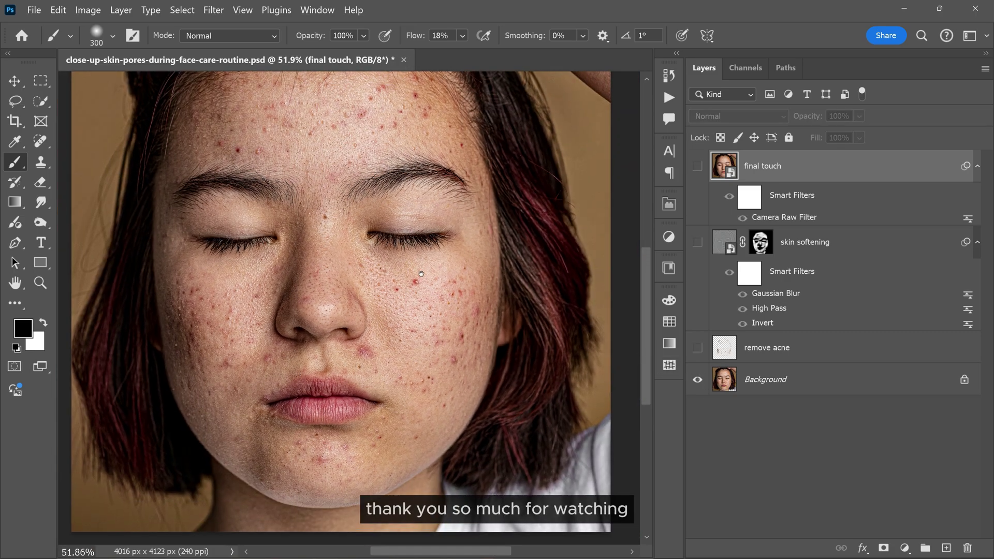
pyautogui.moveTo(423, 253); pyautogui.dragTo(422, 284)
pyautogui.keyDown('alt'); pyautogui.click(698, 381); pyautogui.keyUp('alt')
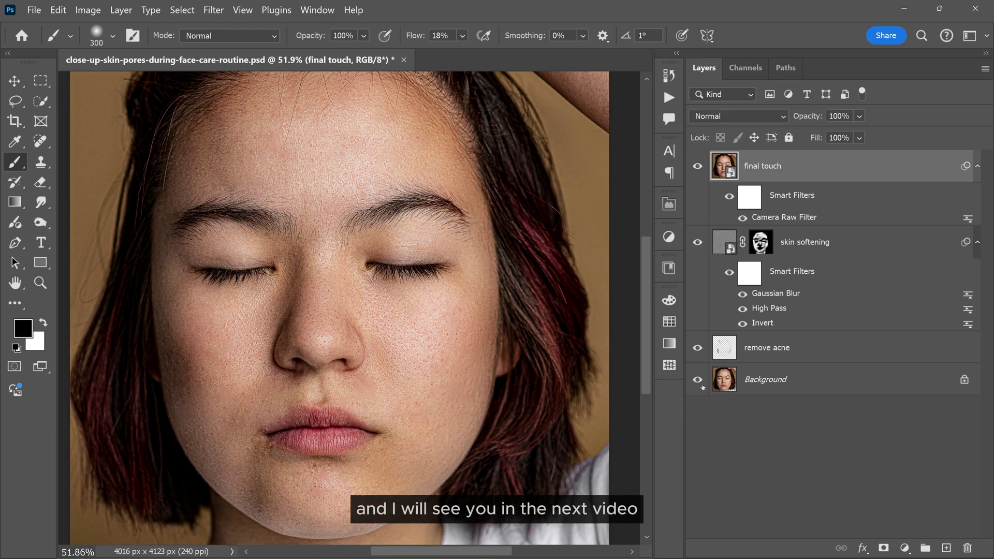